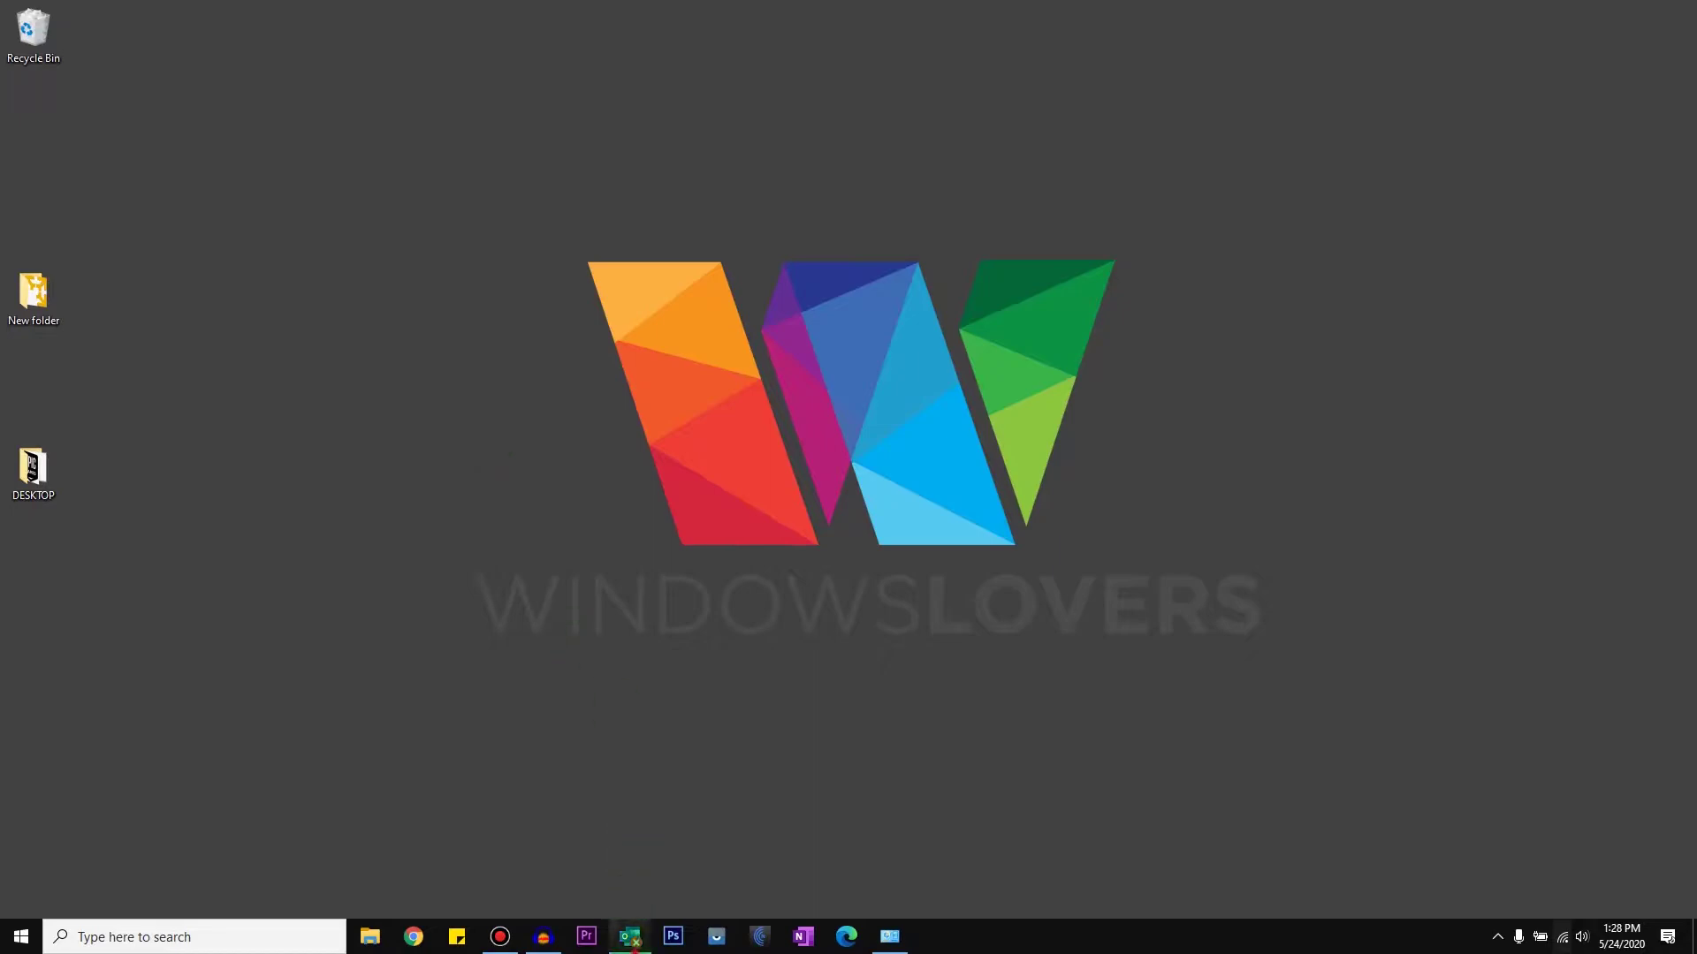
Step: Bring the offline Outlook Today window back up and show the Send / Receive ribbon options
left_click(629, 936)
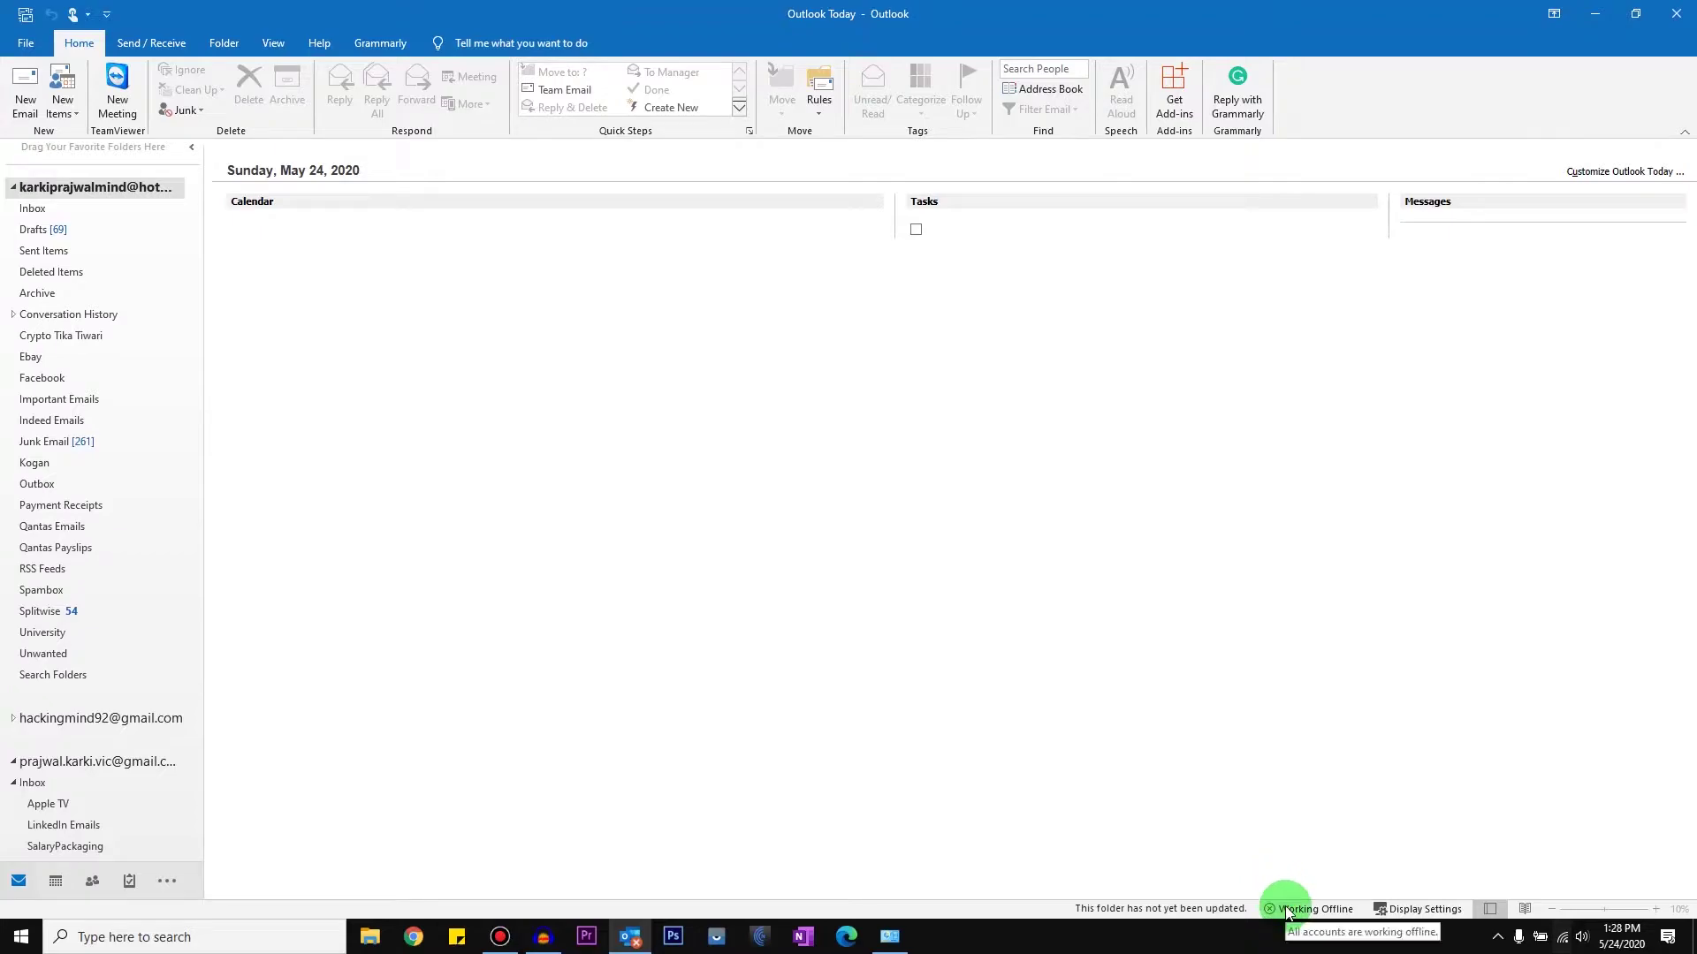
left_click(141, 41)
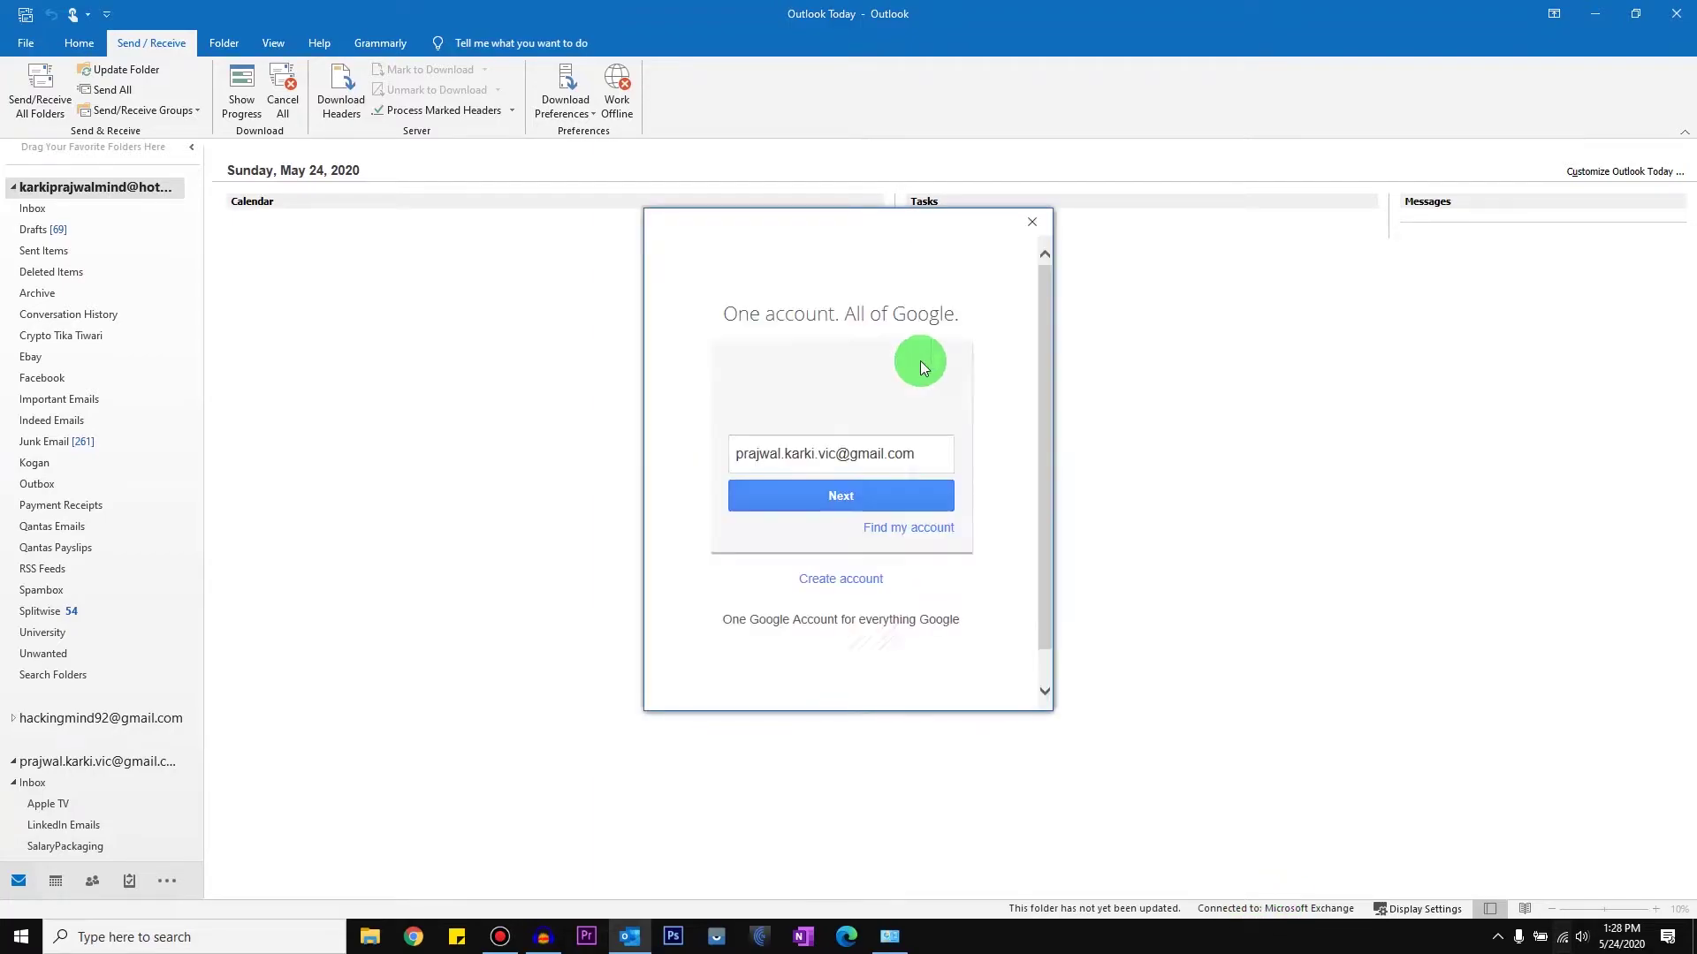
Step: Turn off Work Offline, dismiss each repeated Google sign-in prompt, and close Outlook
left_click(1031, 221)
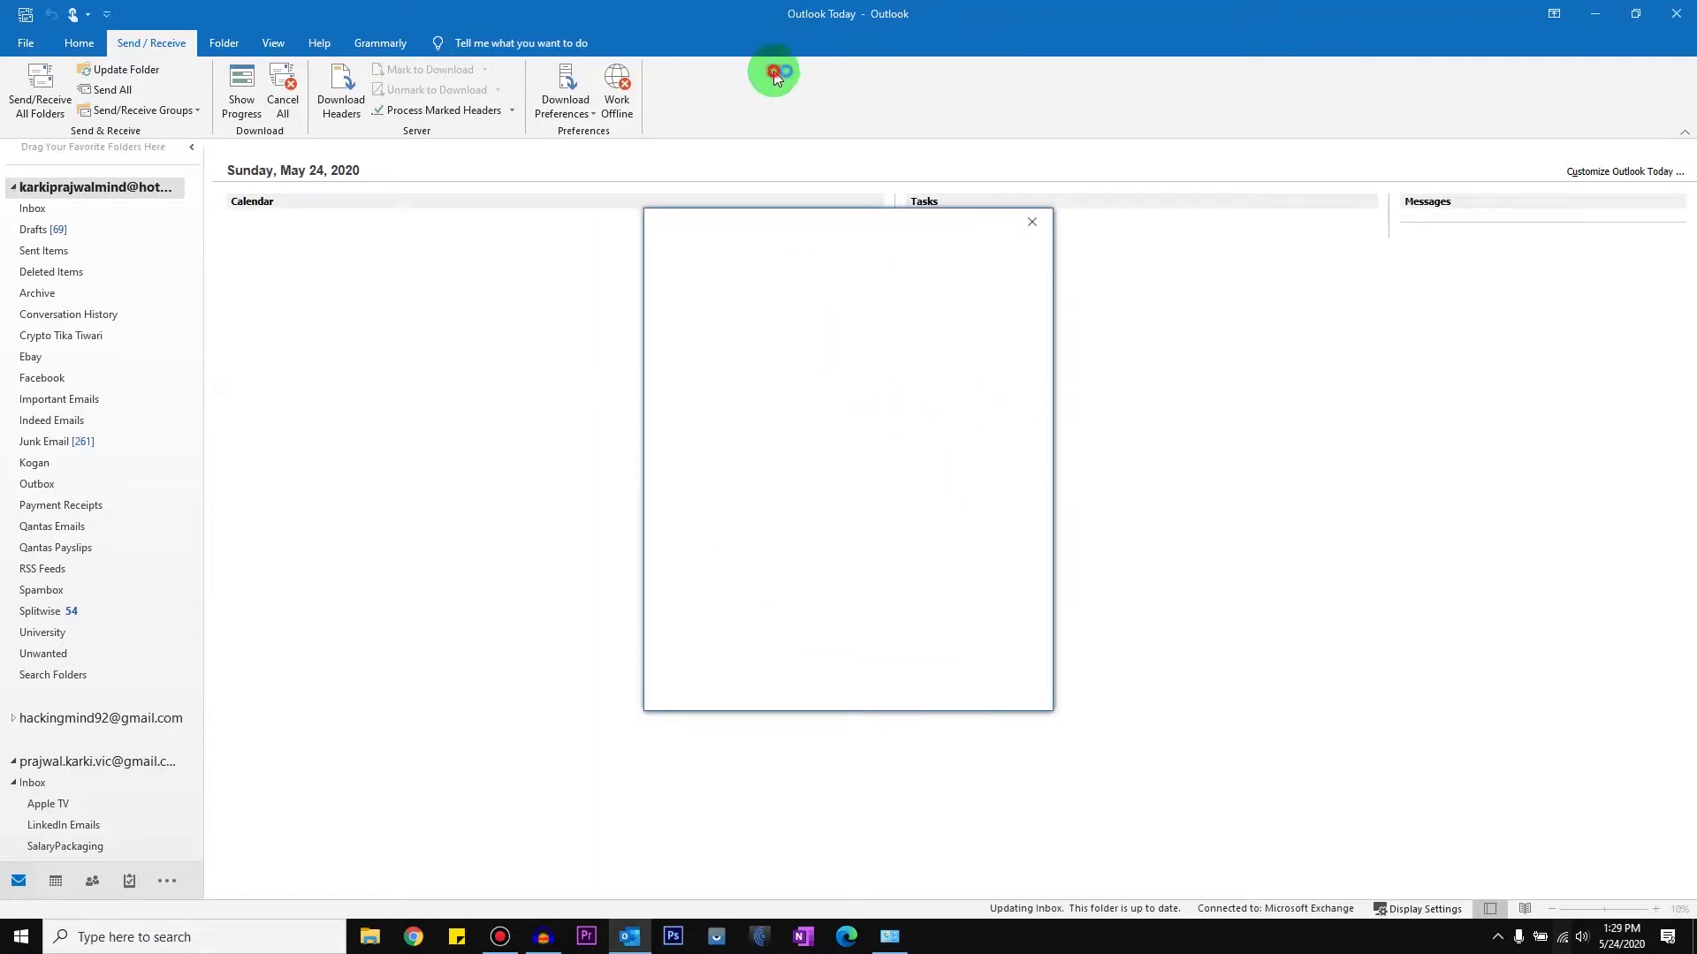
left_click(1030, 222)
left_click(616, 92)
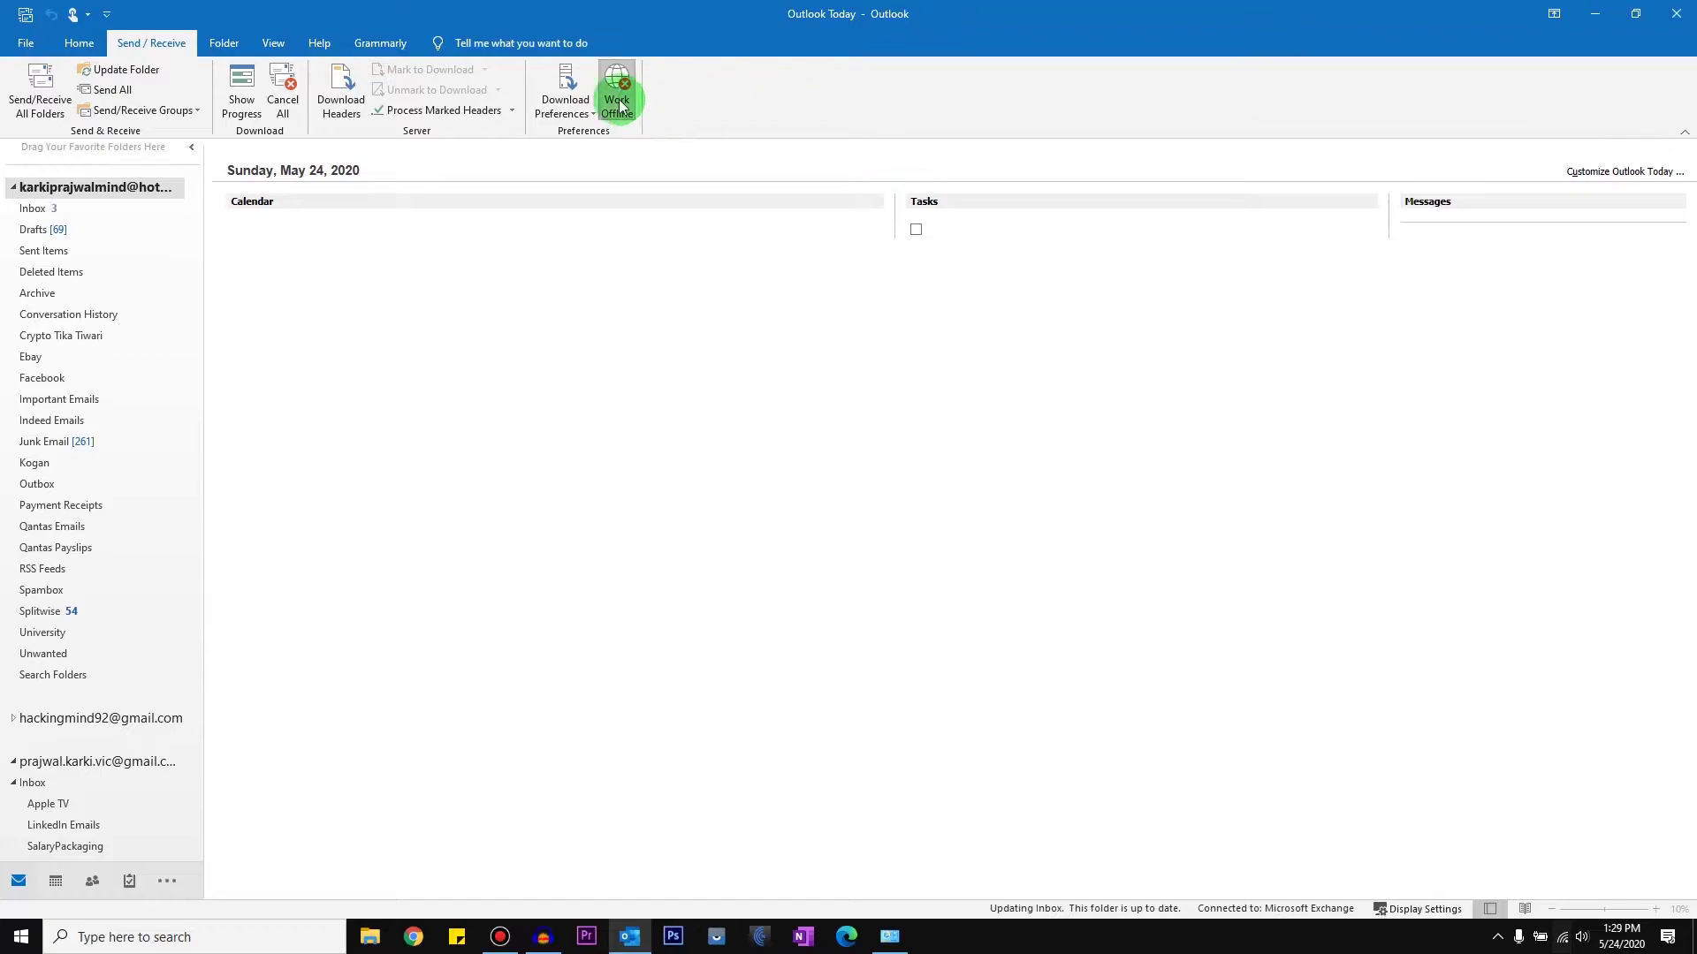
left_click(1027, 222)
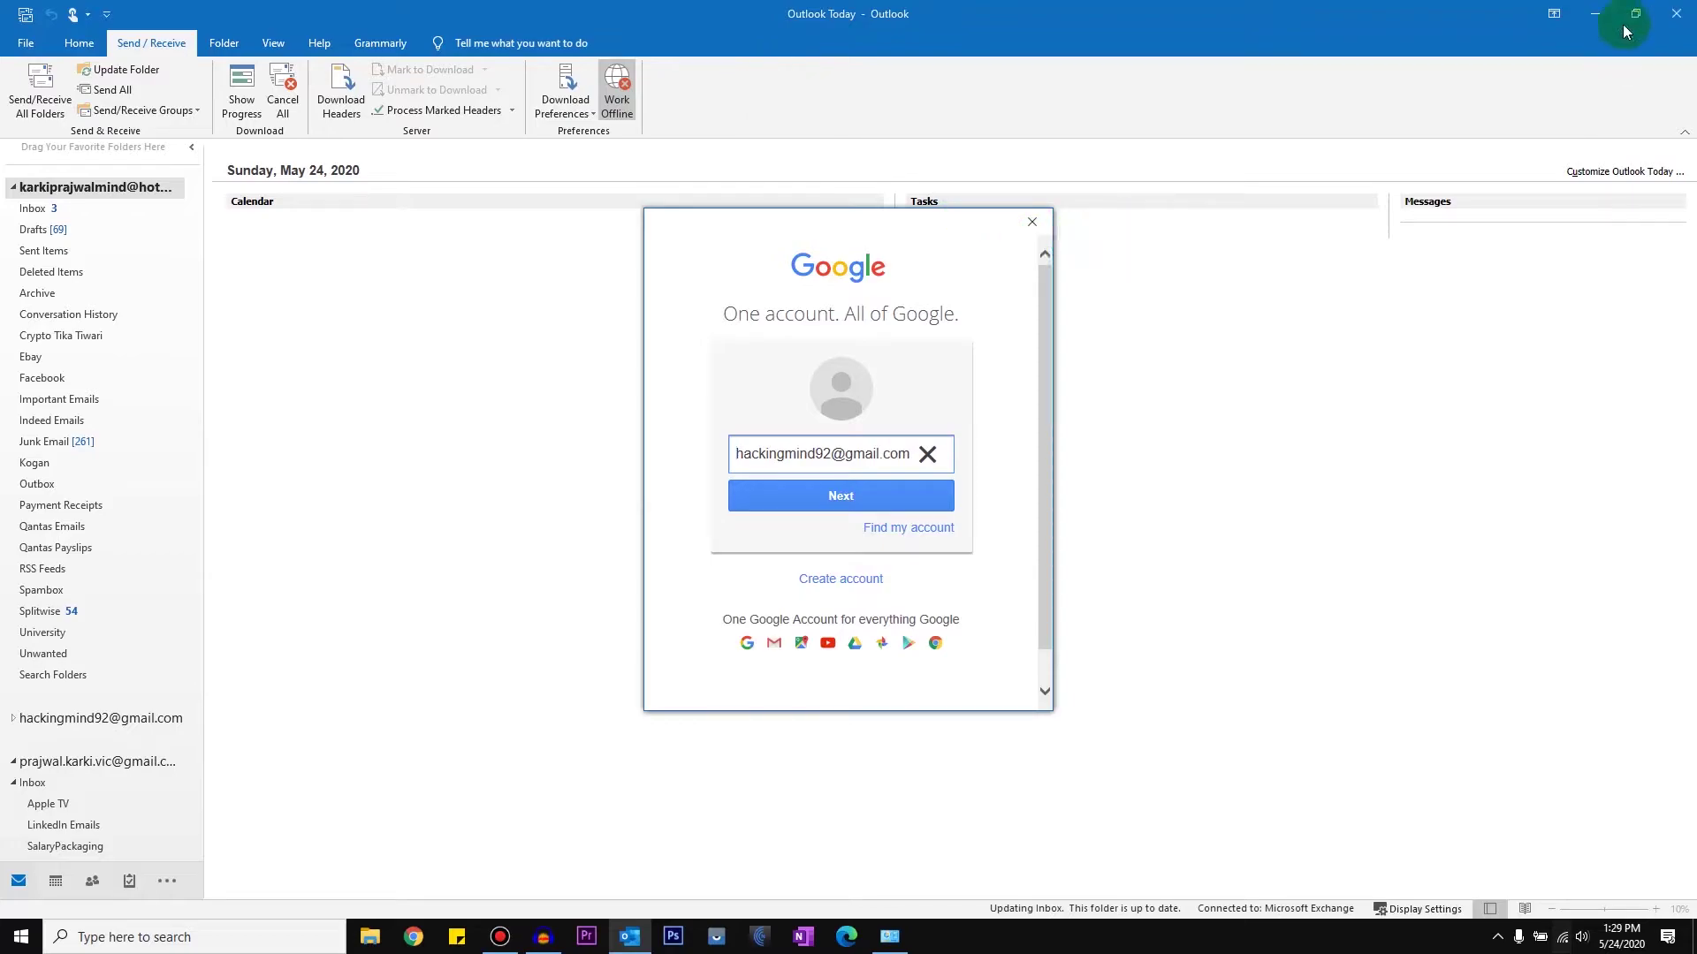
left_click(1031, 221)
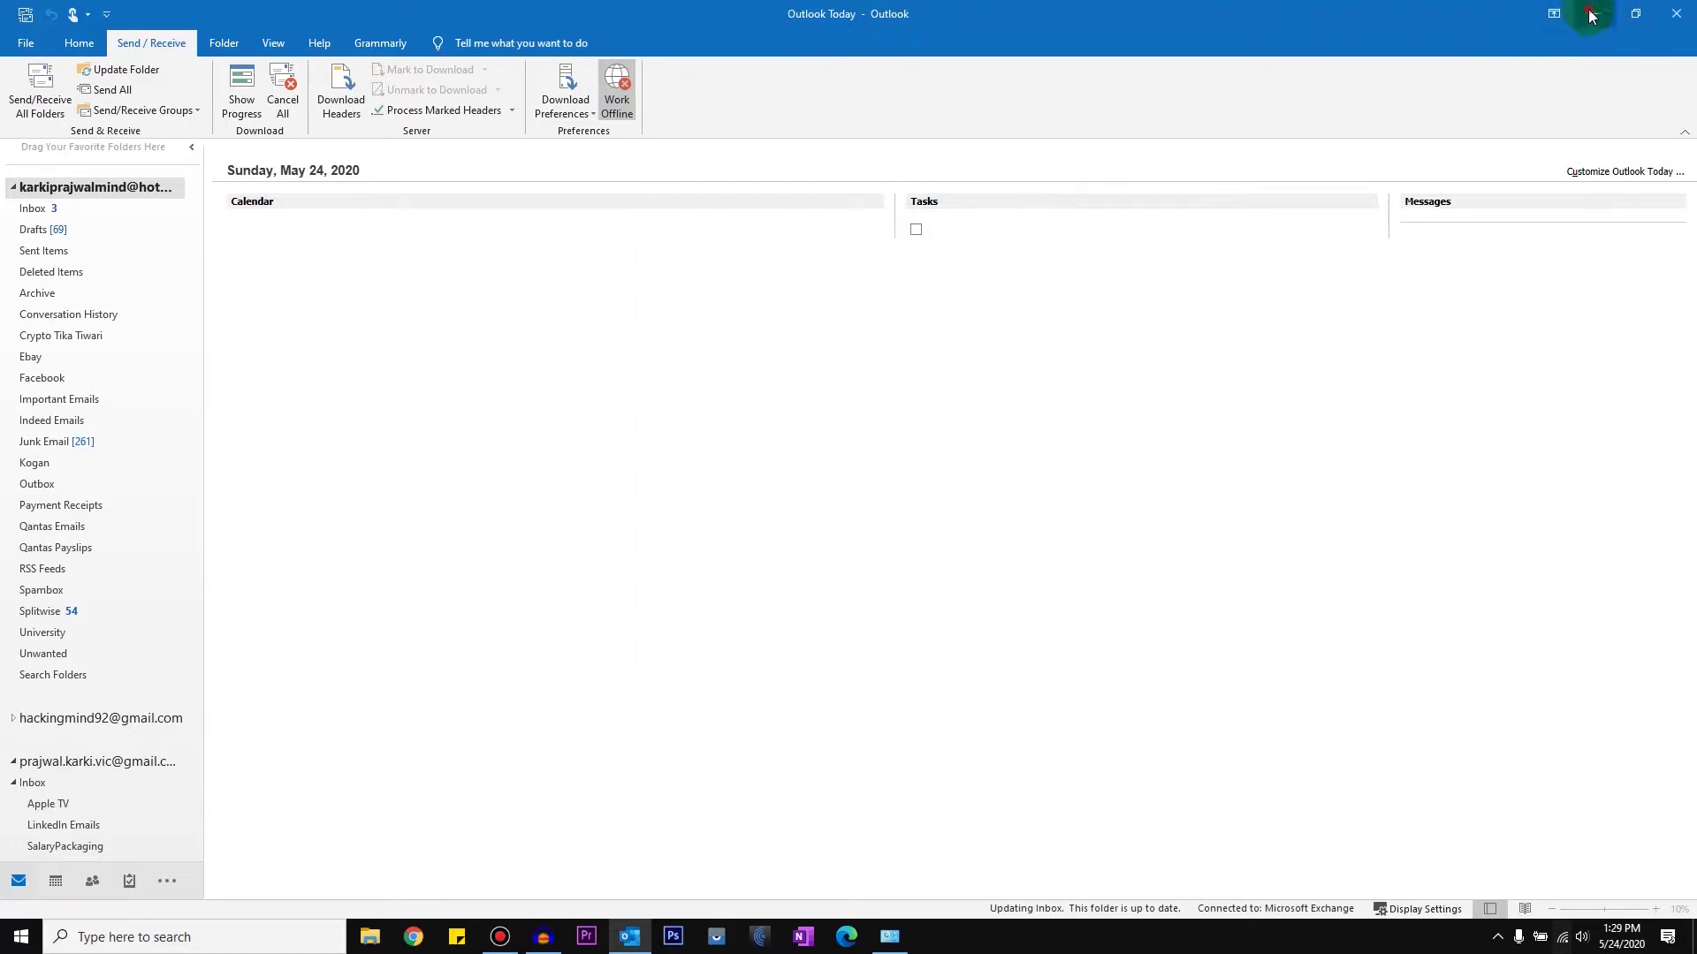
left_click(1031, 222)
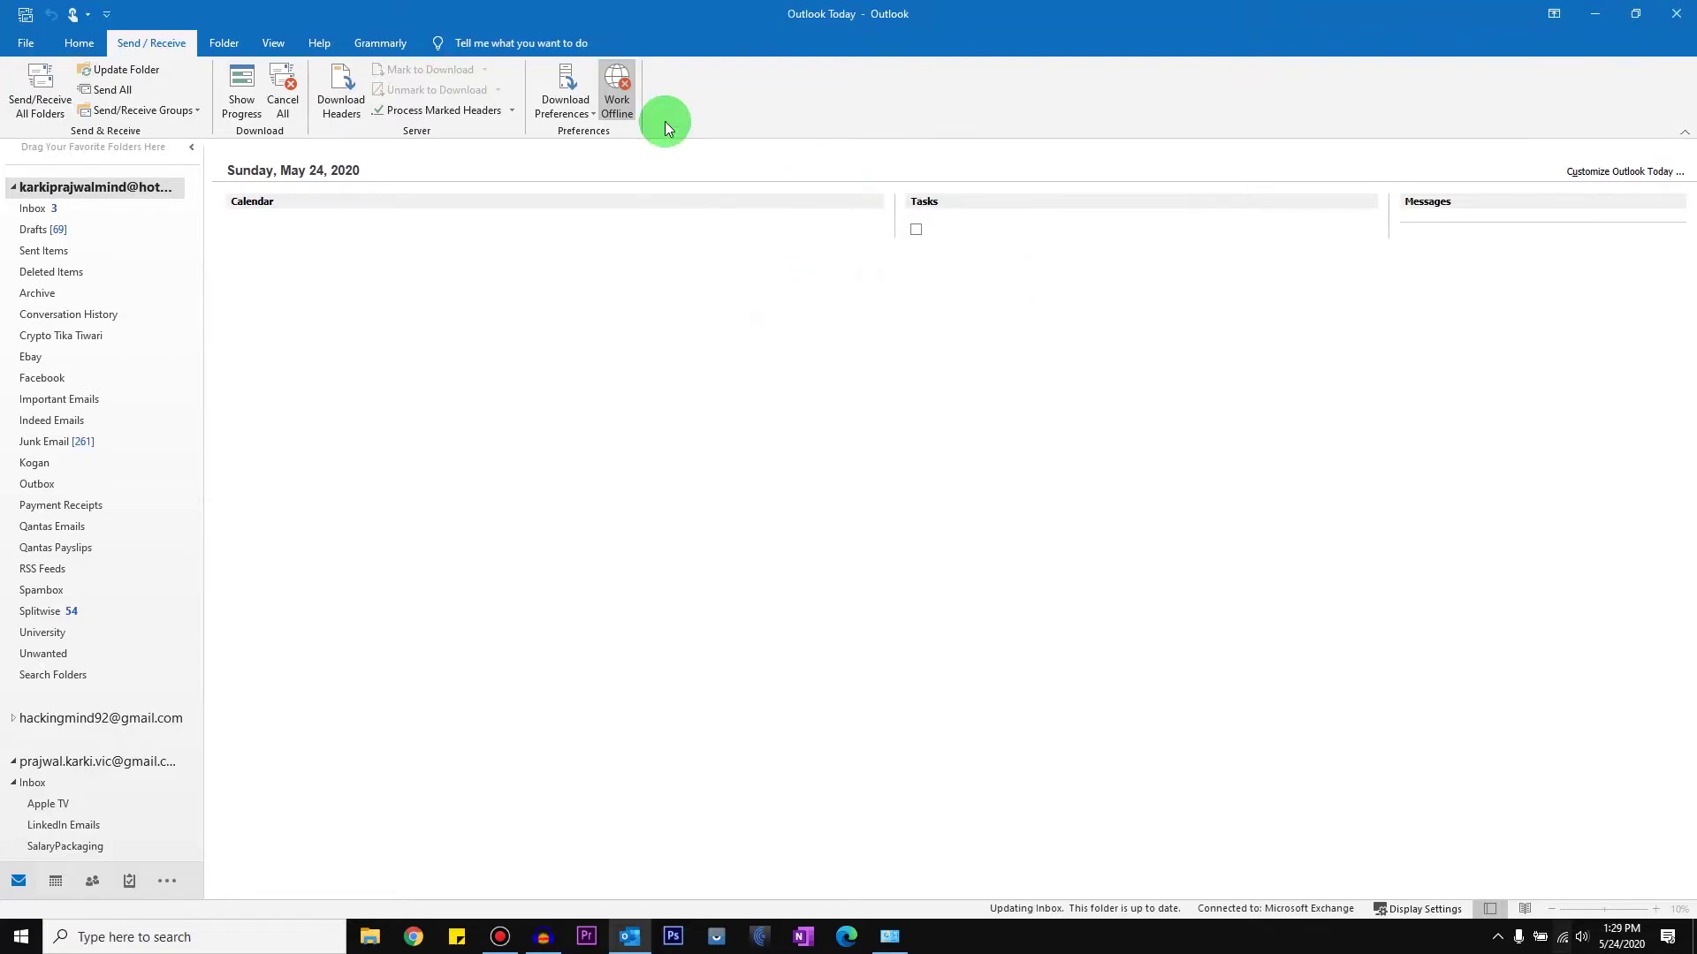
left_click(1679, 18)
Step: Refresh the desktop, then find Control Panel by searching 'contor' in Start and open it maximized
right_click(690, 478)
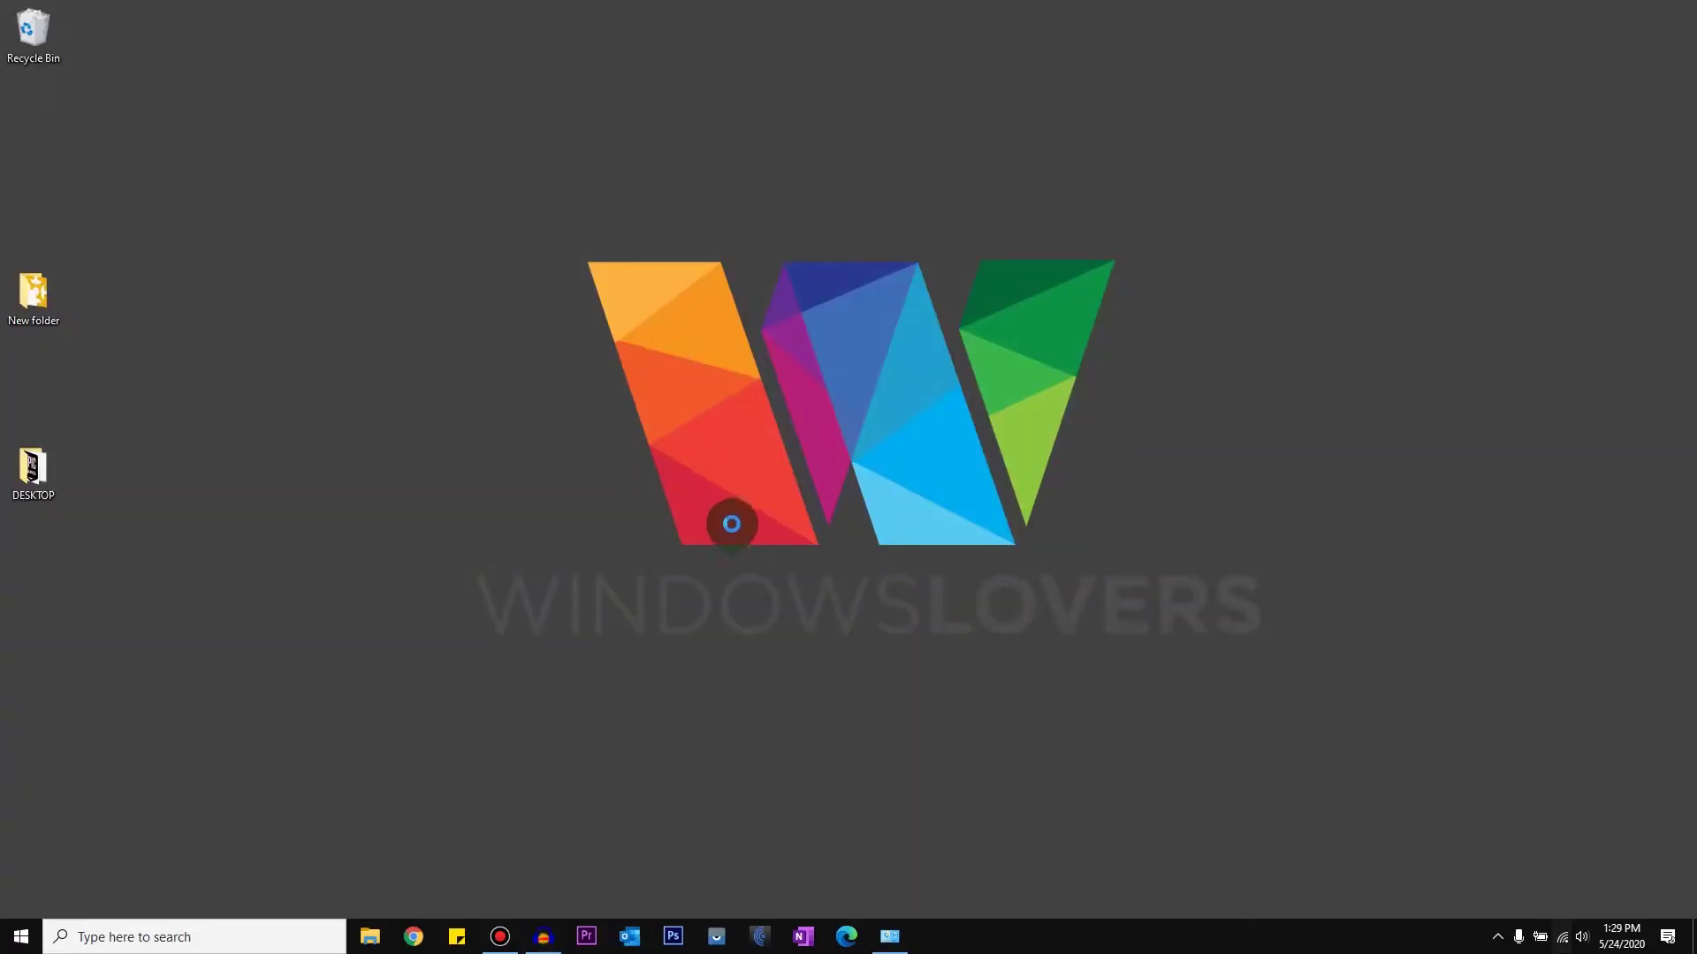
left_click(740, 530)
key("super")
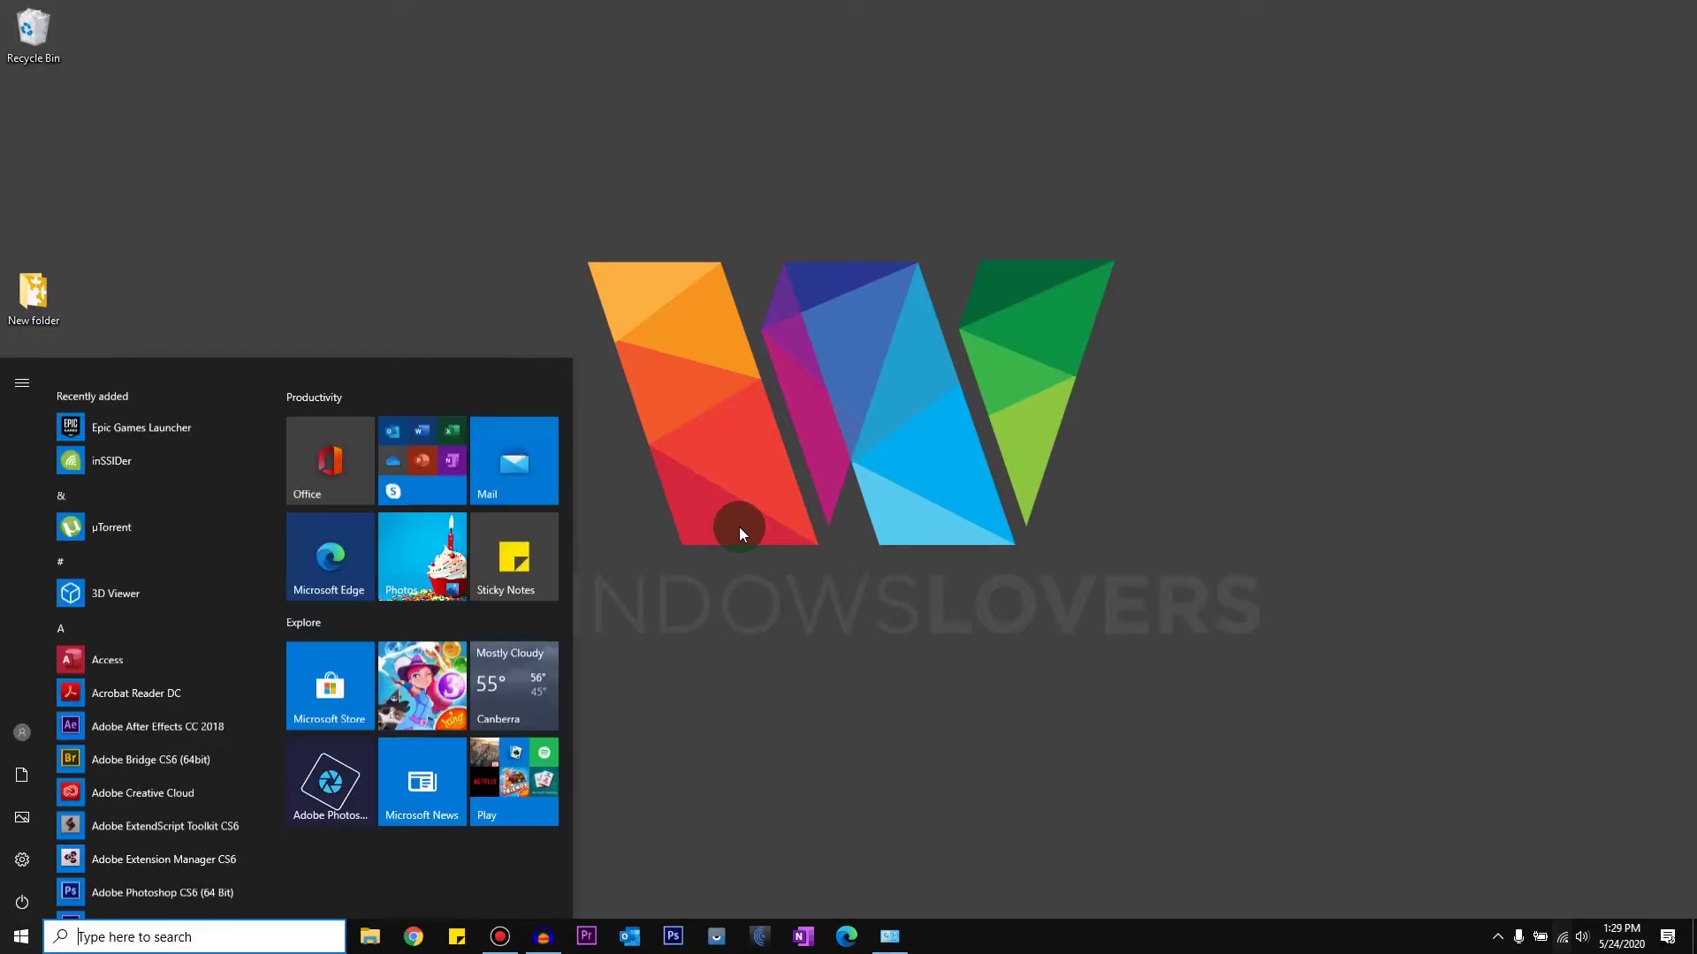
key("super+s")
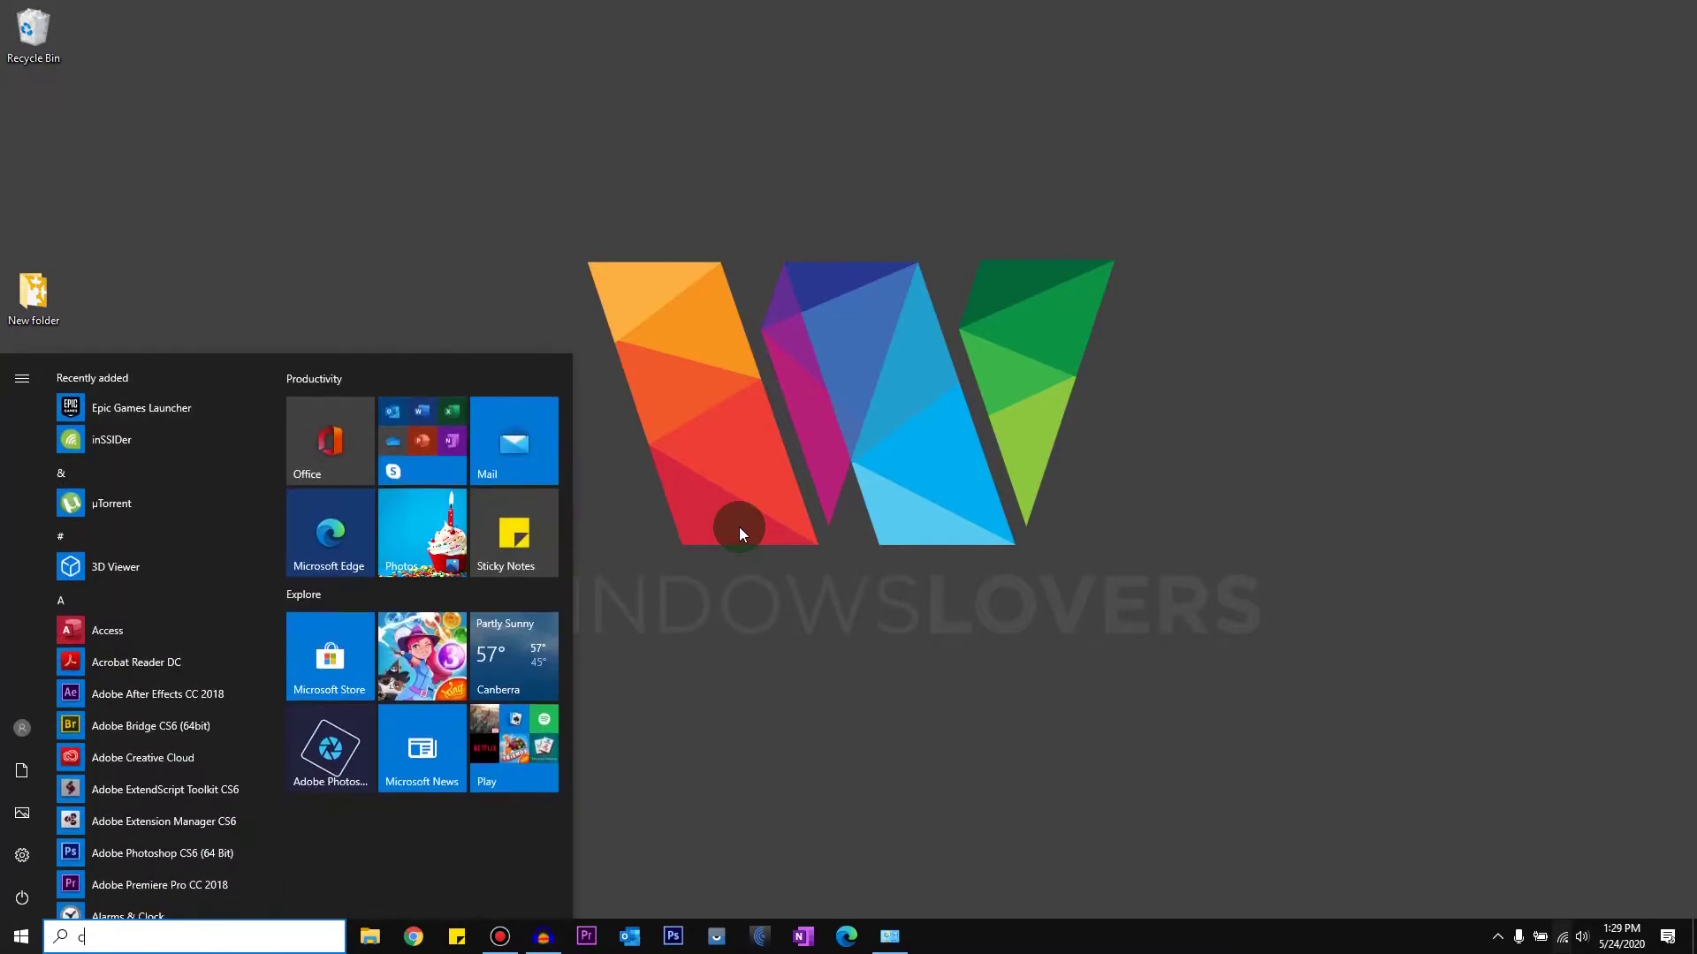
type("contorl")
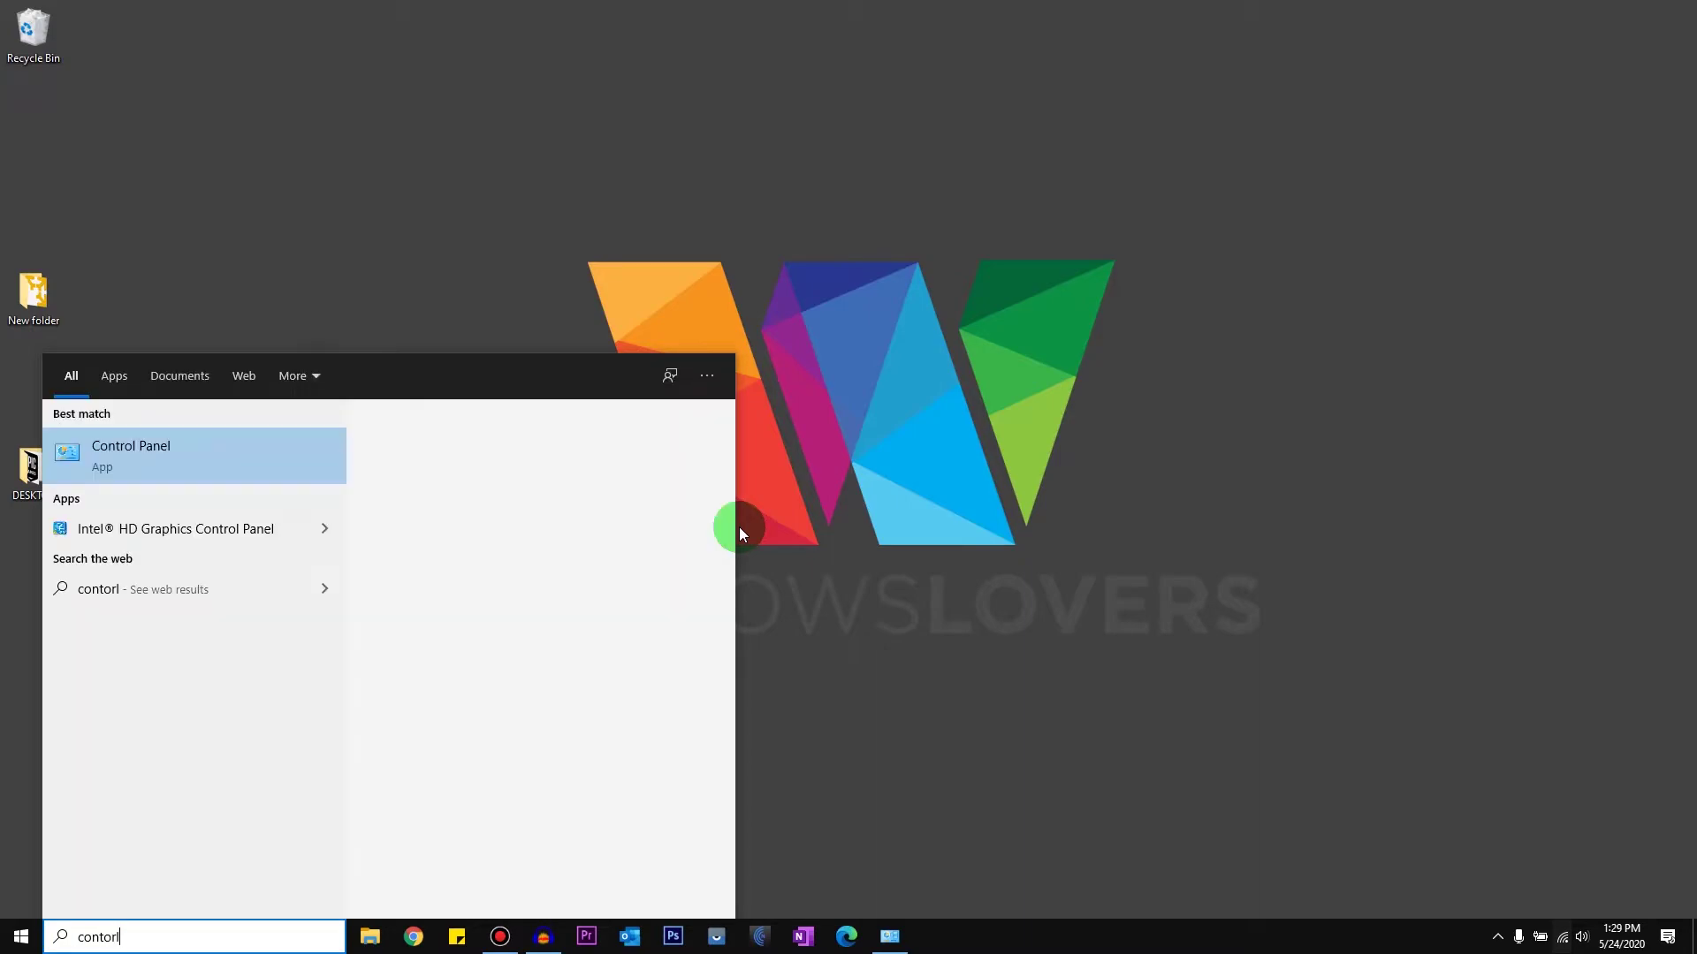
left_click(143, 471)
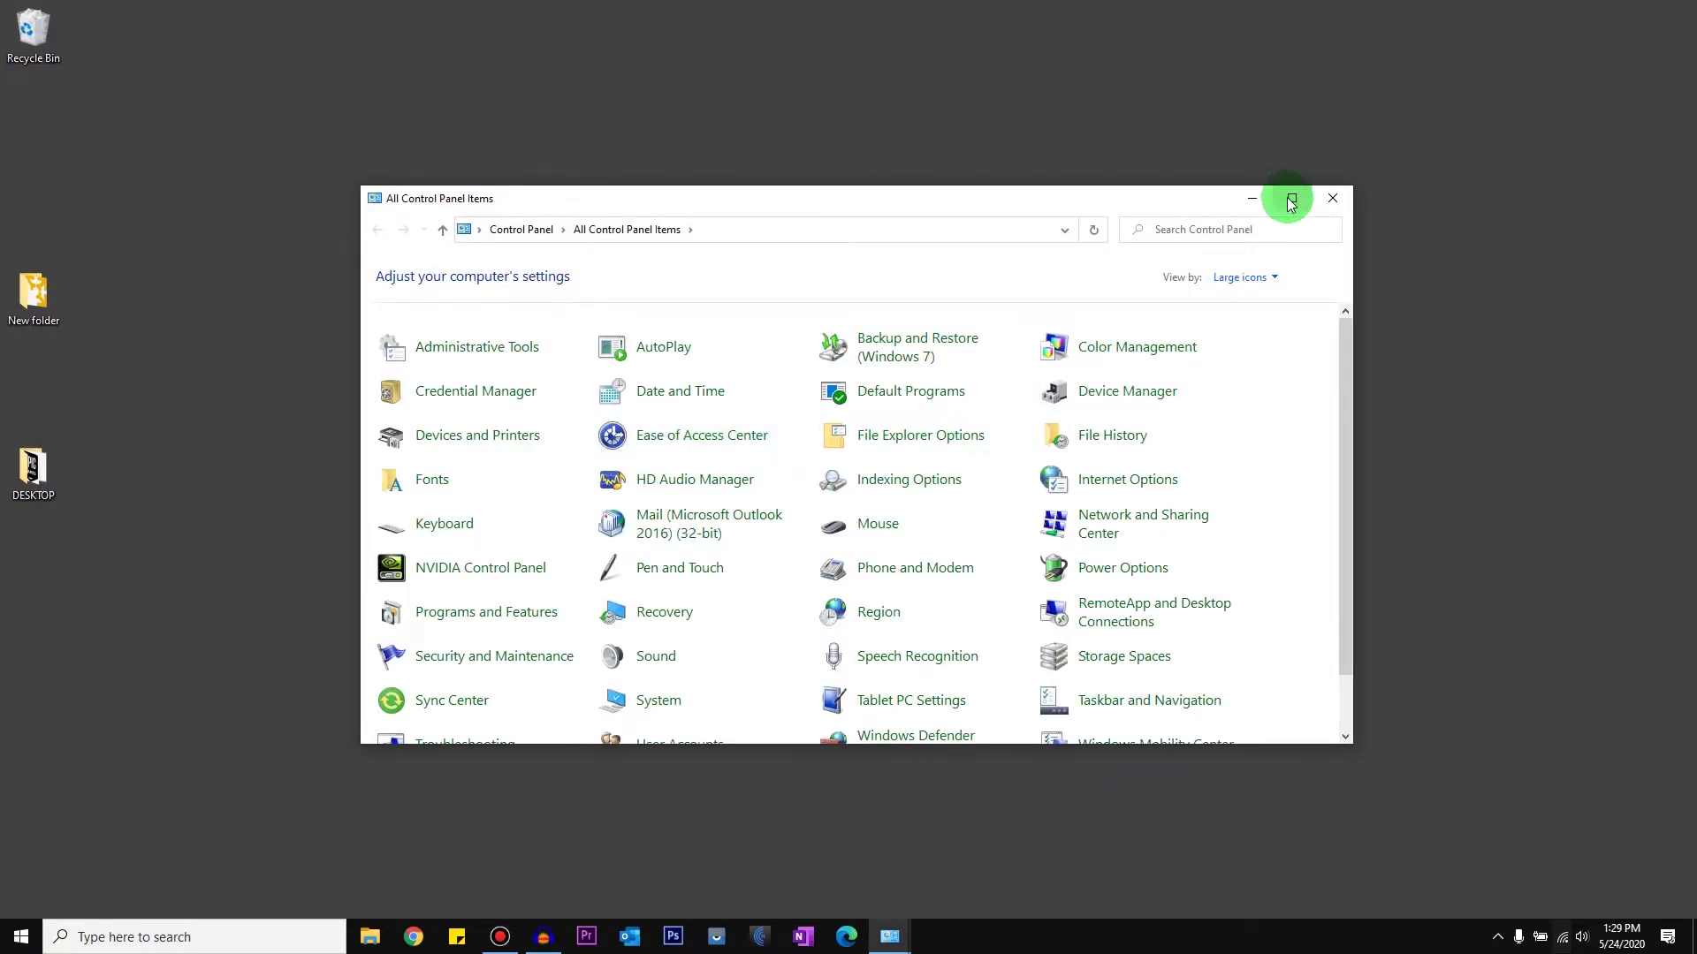
left_click(1286, 196)
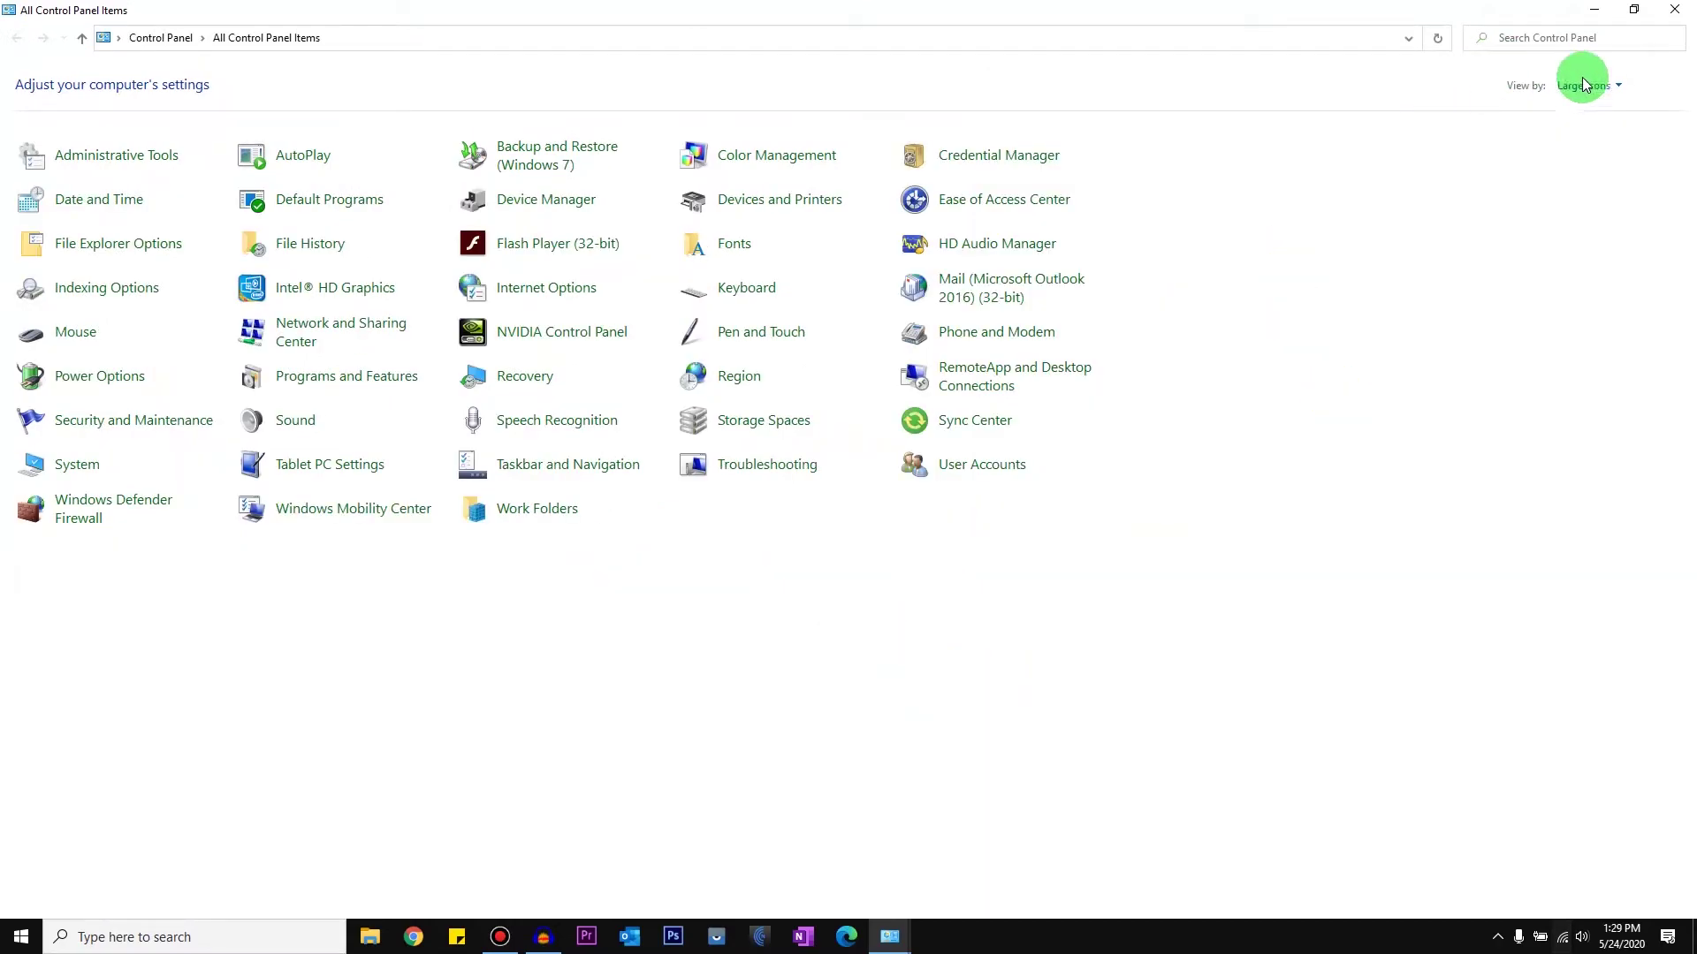
Step: Switch View by through Category and Small icons back to Large icons, then open Mail (Microsoft Outlook 2016)
left_click(1587, 85)
left_click(1598, 106)
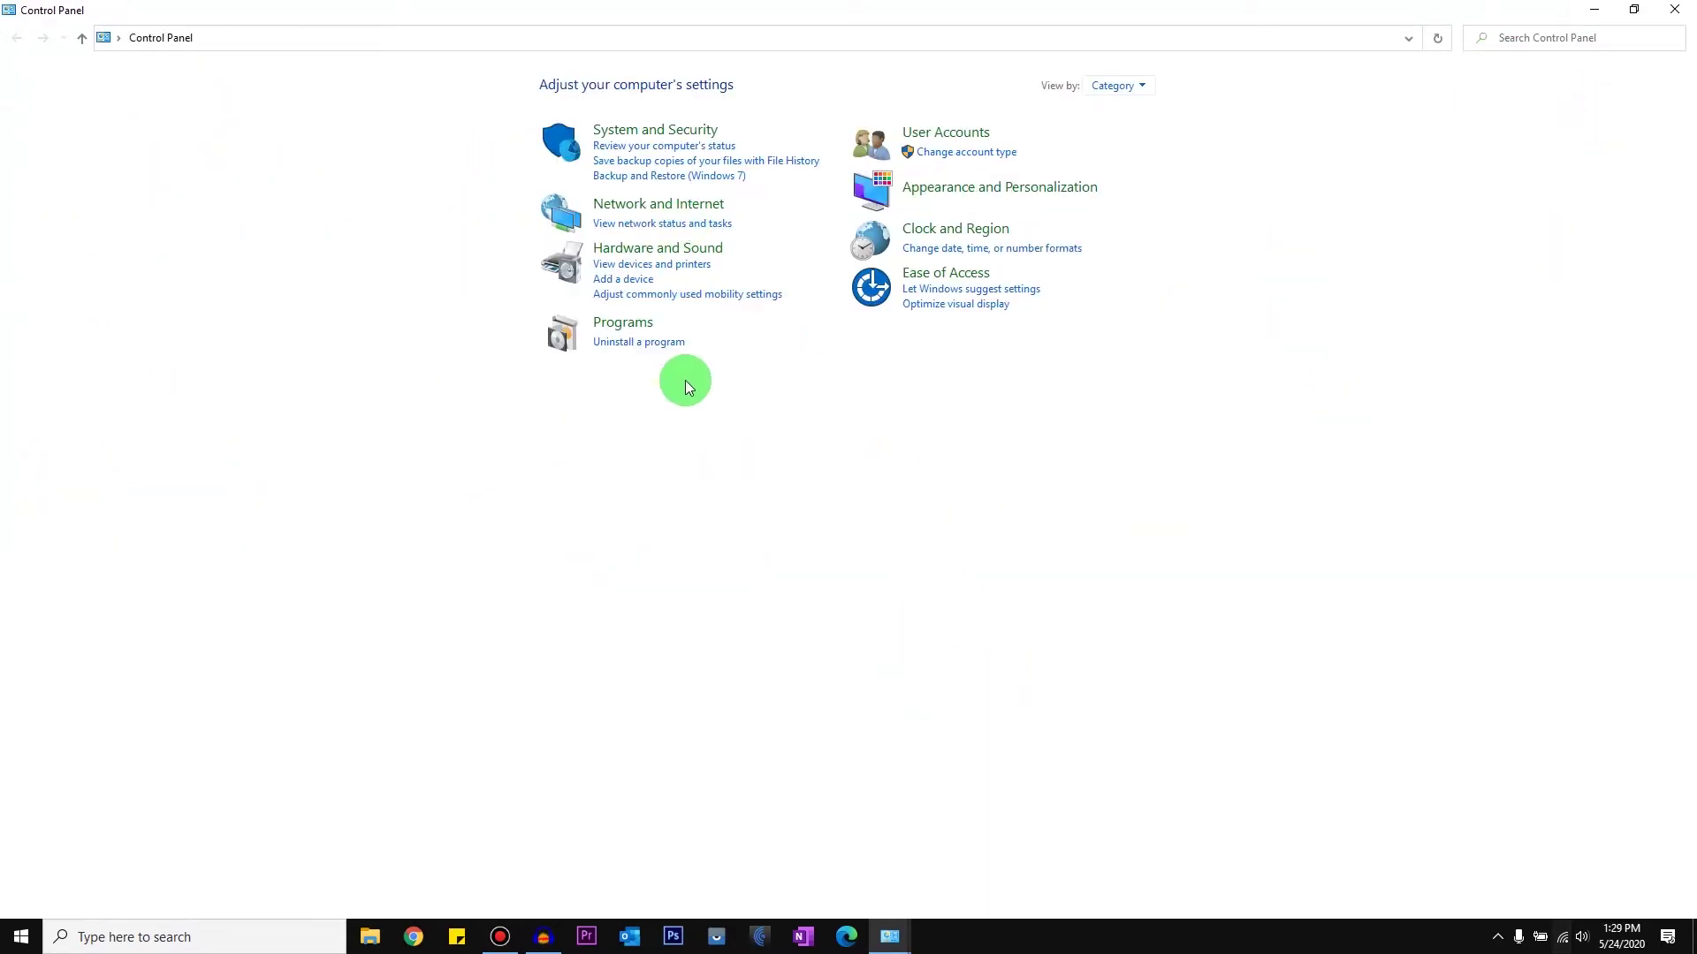
left_click(1119, 85)
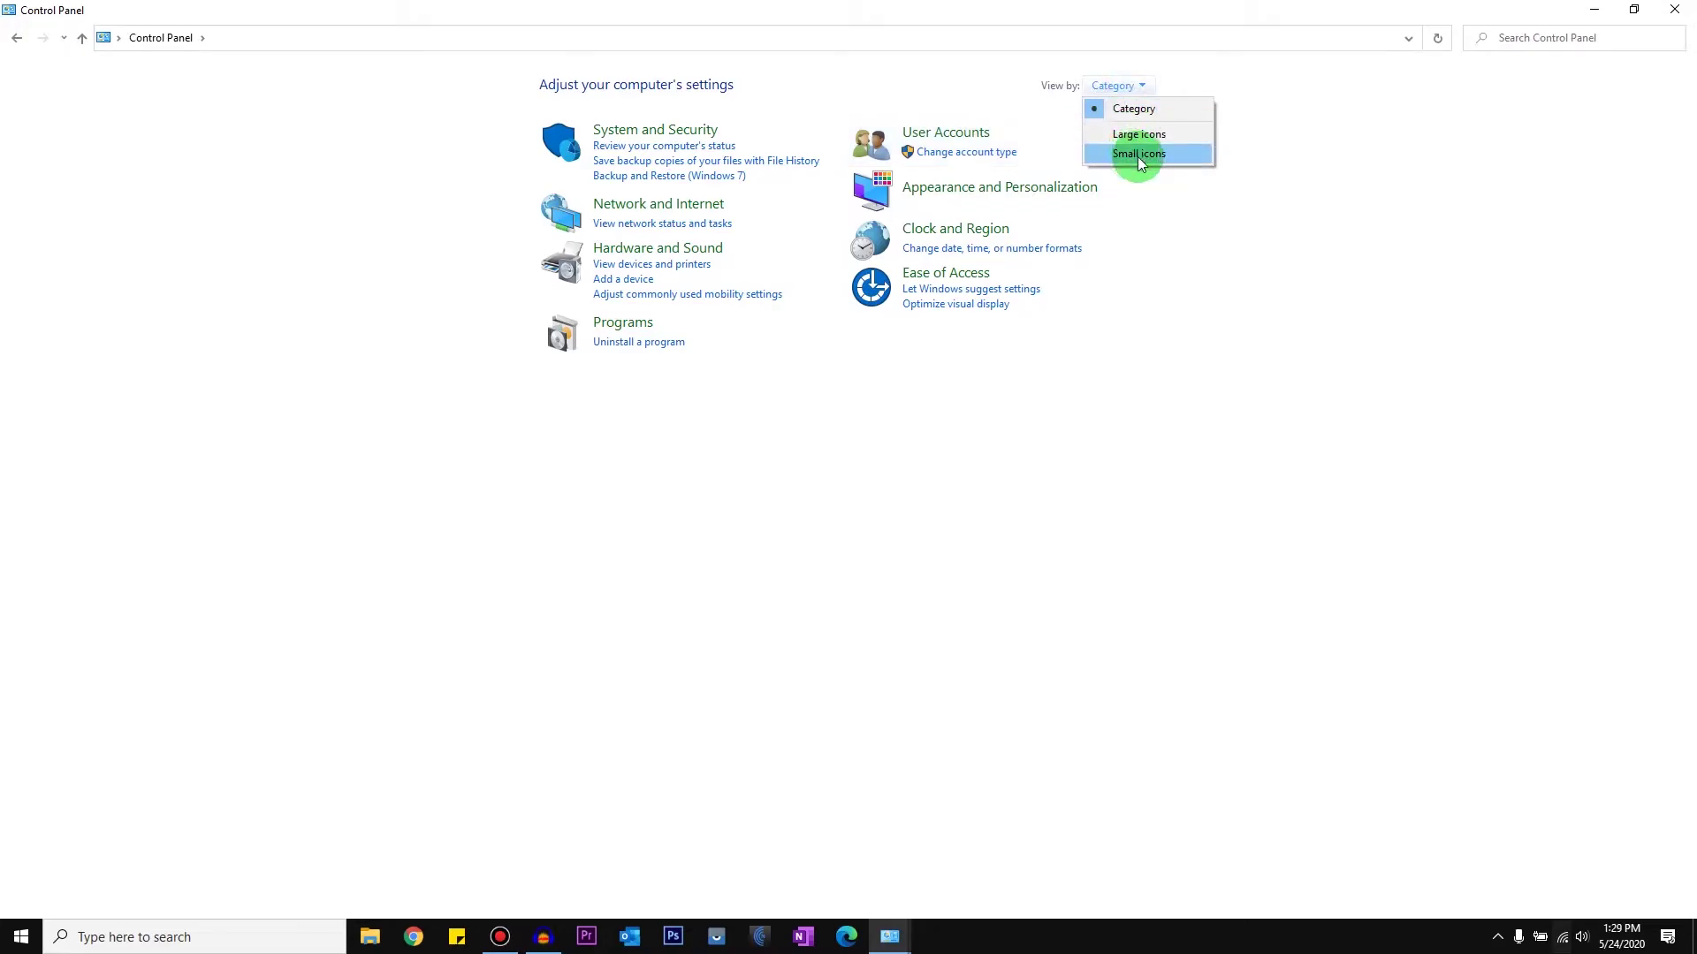
left_click(1142, 156)
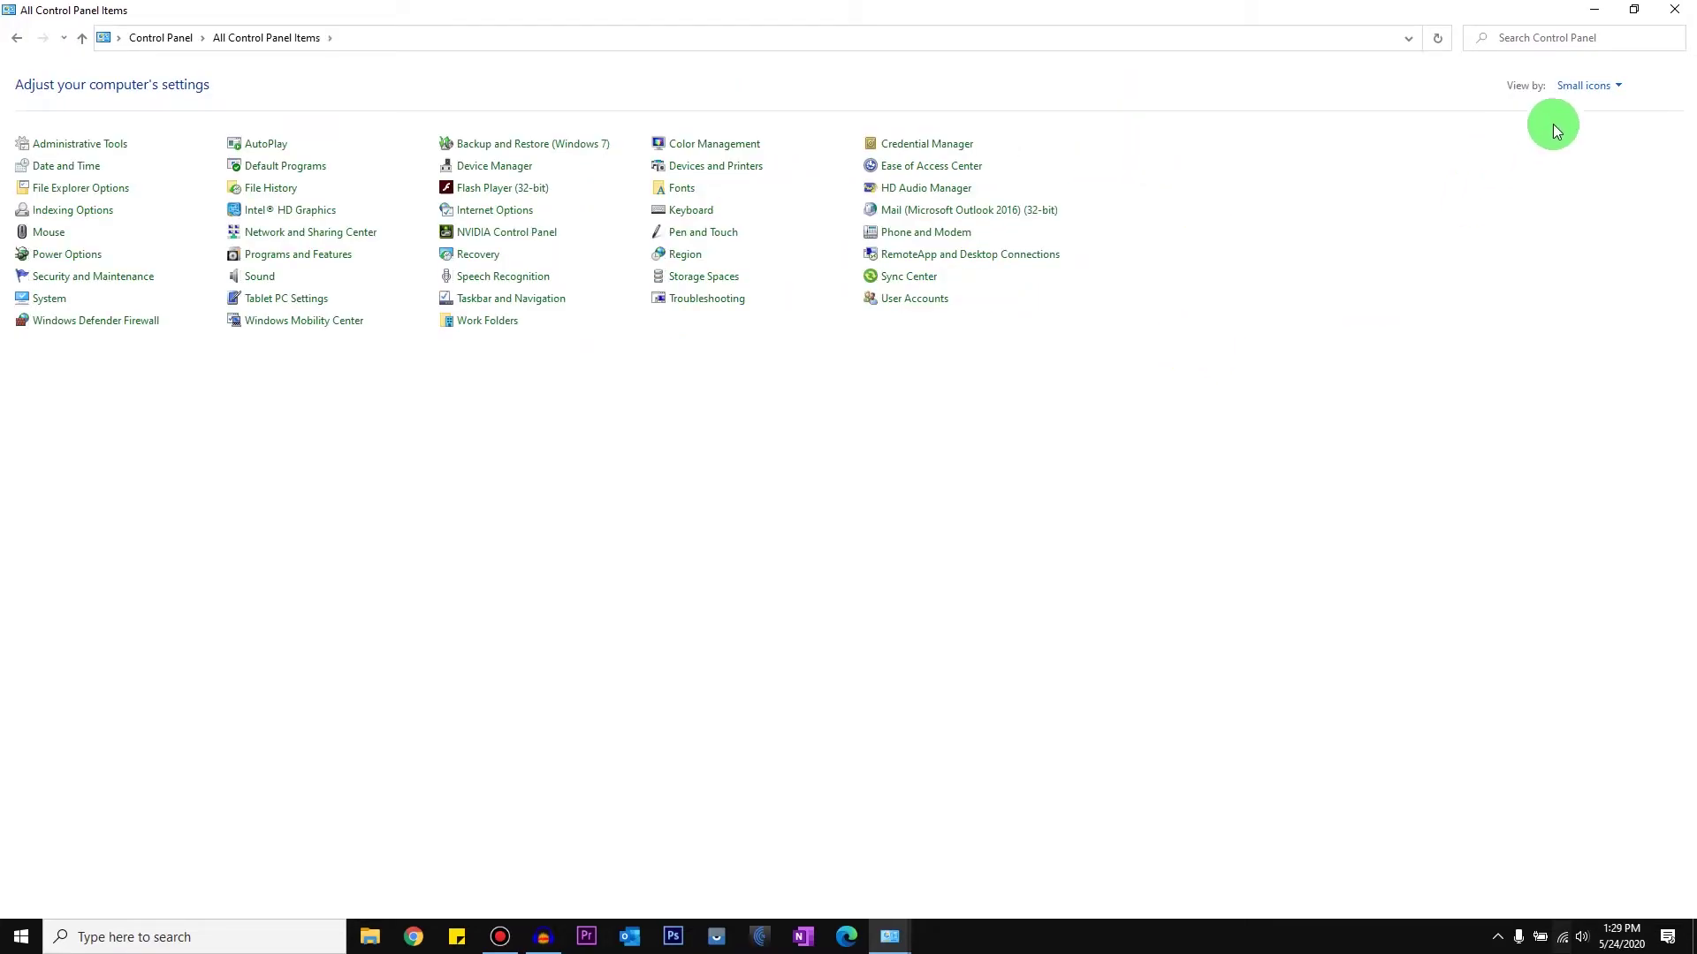
left_click(1586, 85)
left_click(1591, 134)
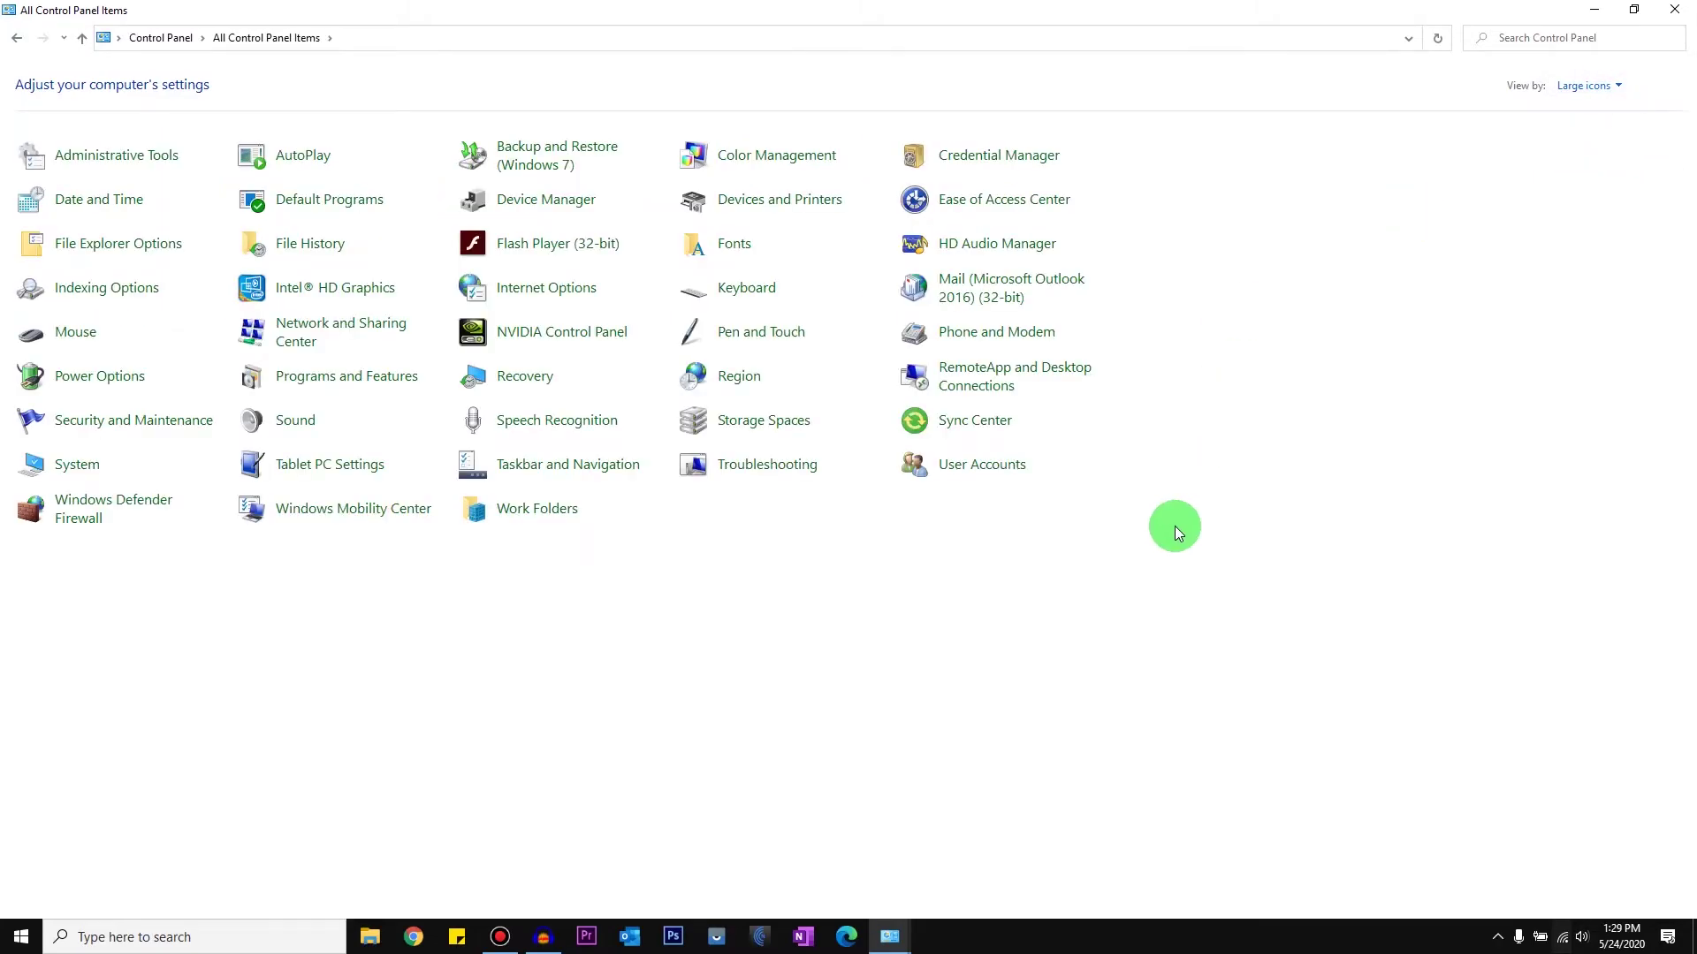
left_click(973, 296)
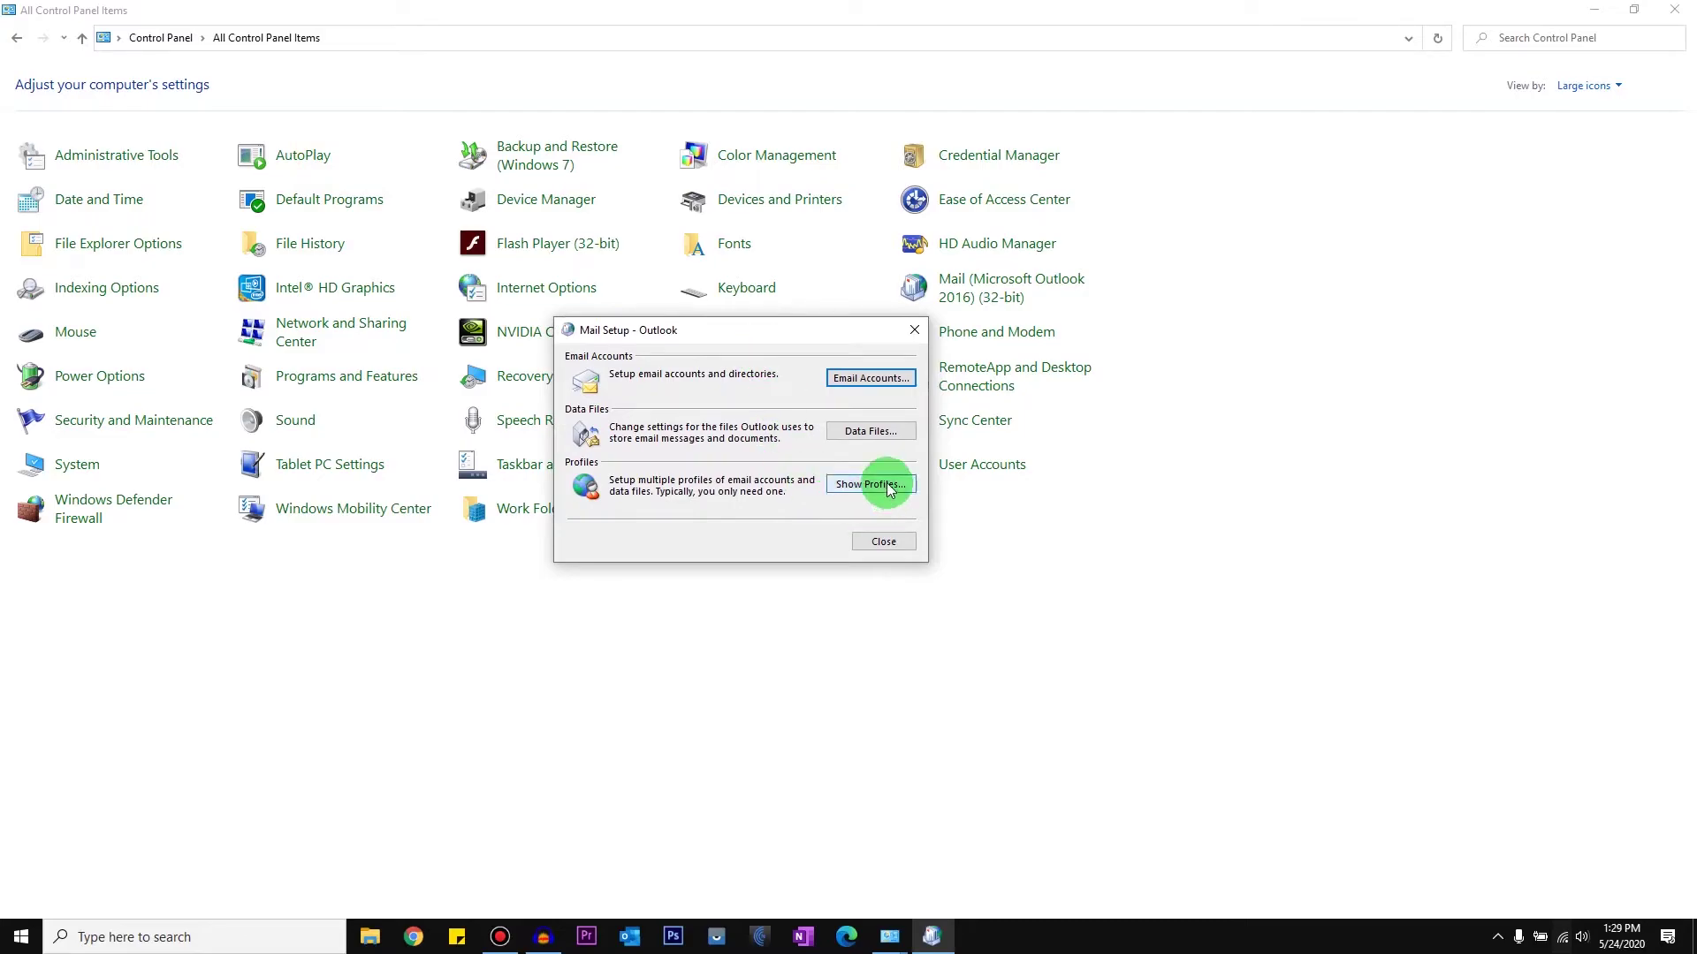
Step: Show the Mail profiles list, move it left, and select the Outlook profile
left_click(870, 484)
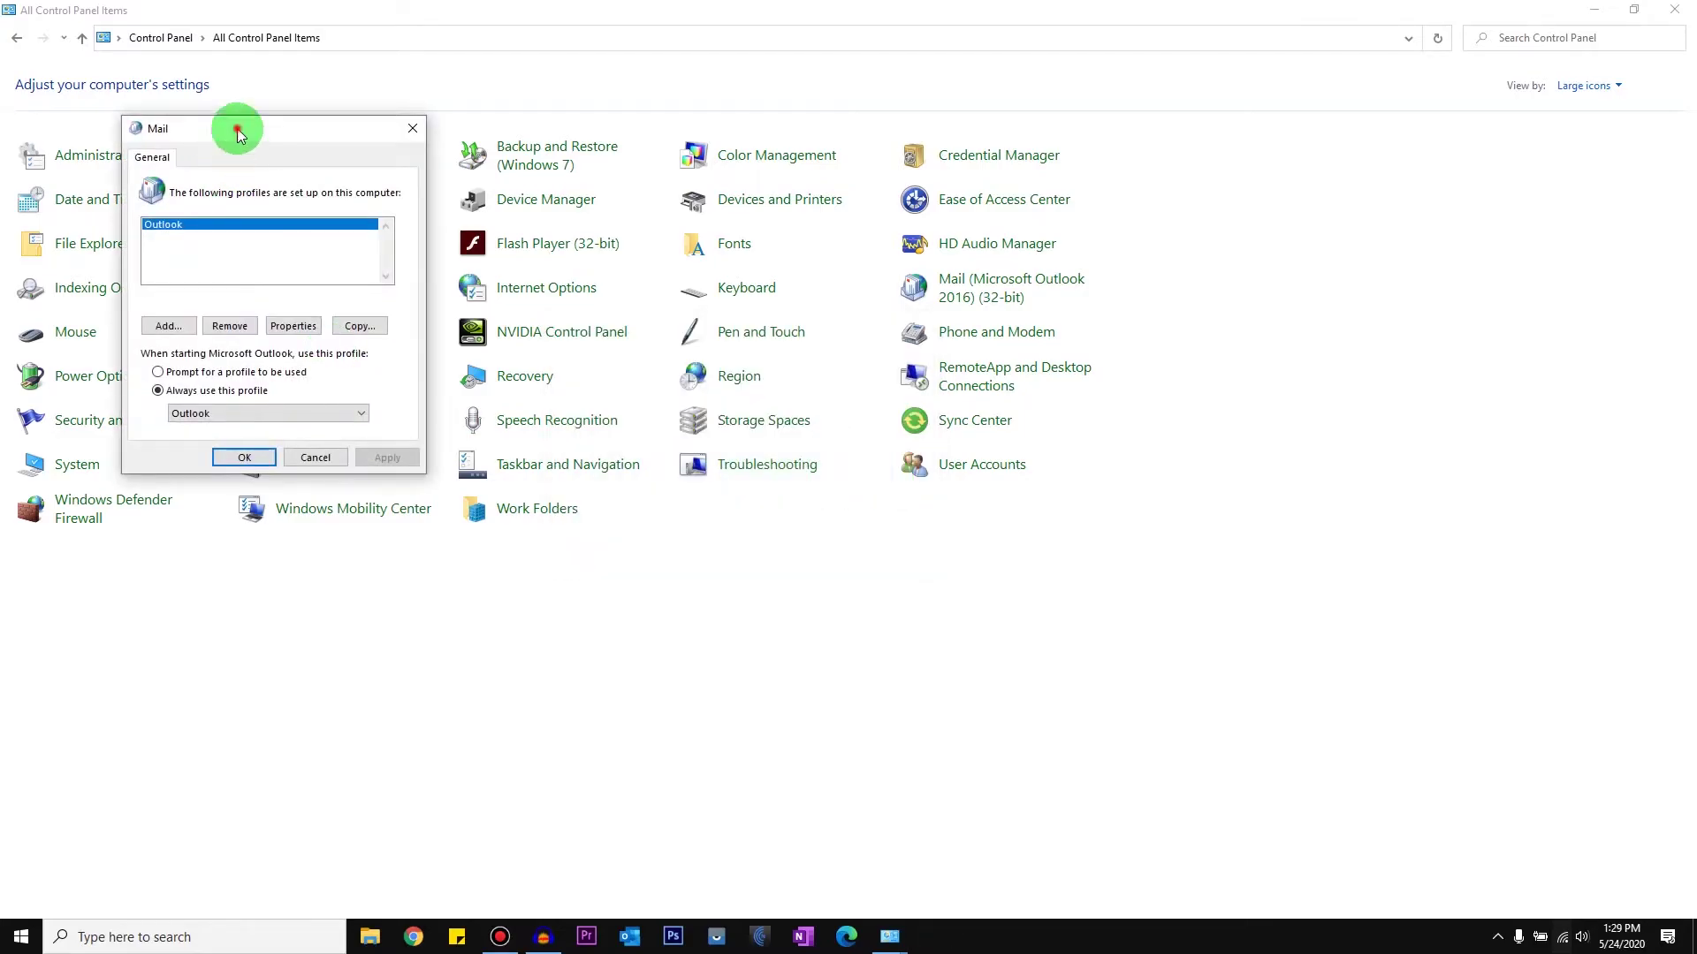
left_click_drag(882, 199, 829, 208)
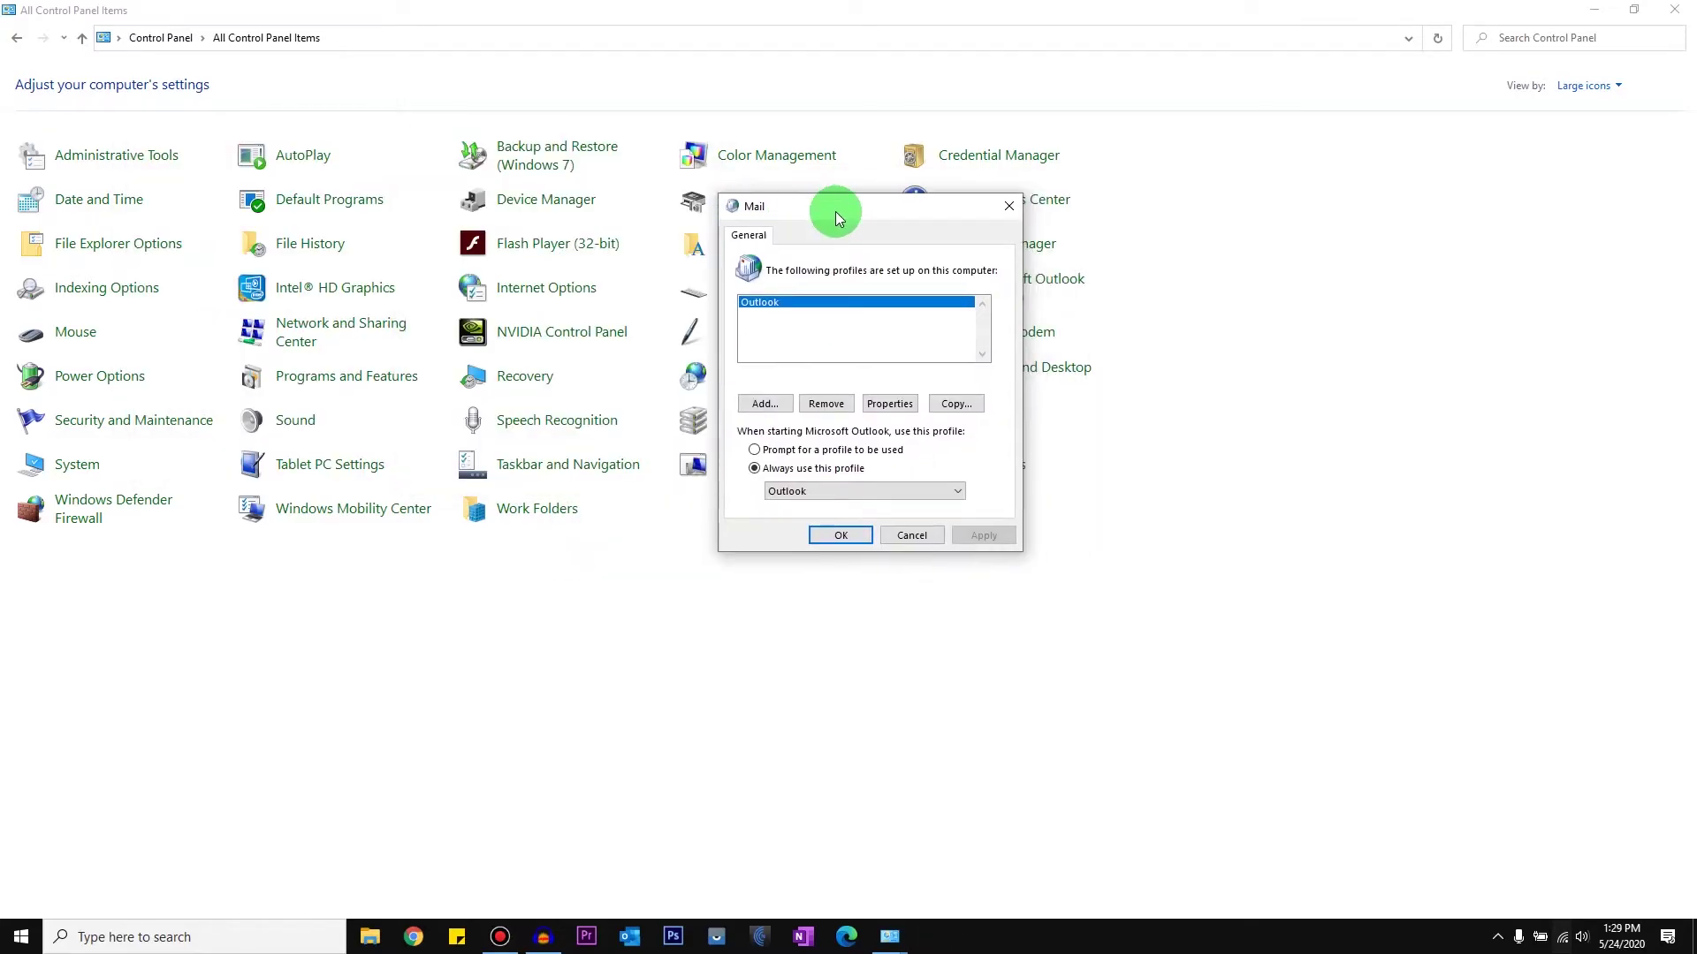
left_click(766, 313)
Step: Snip a screenshot of the Mail profiles dialog, then start adding a new profile
left_click(721, 199)
key("super+shift+s")
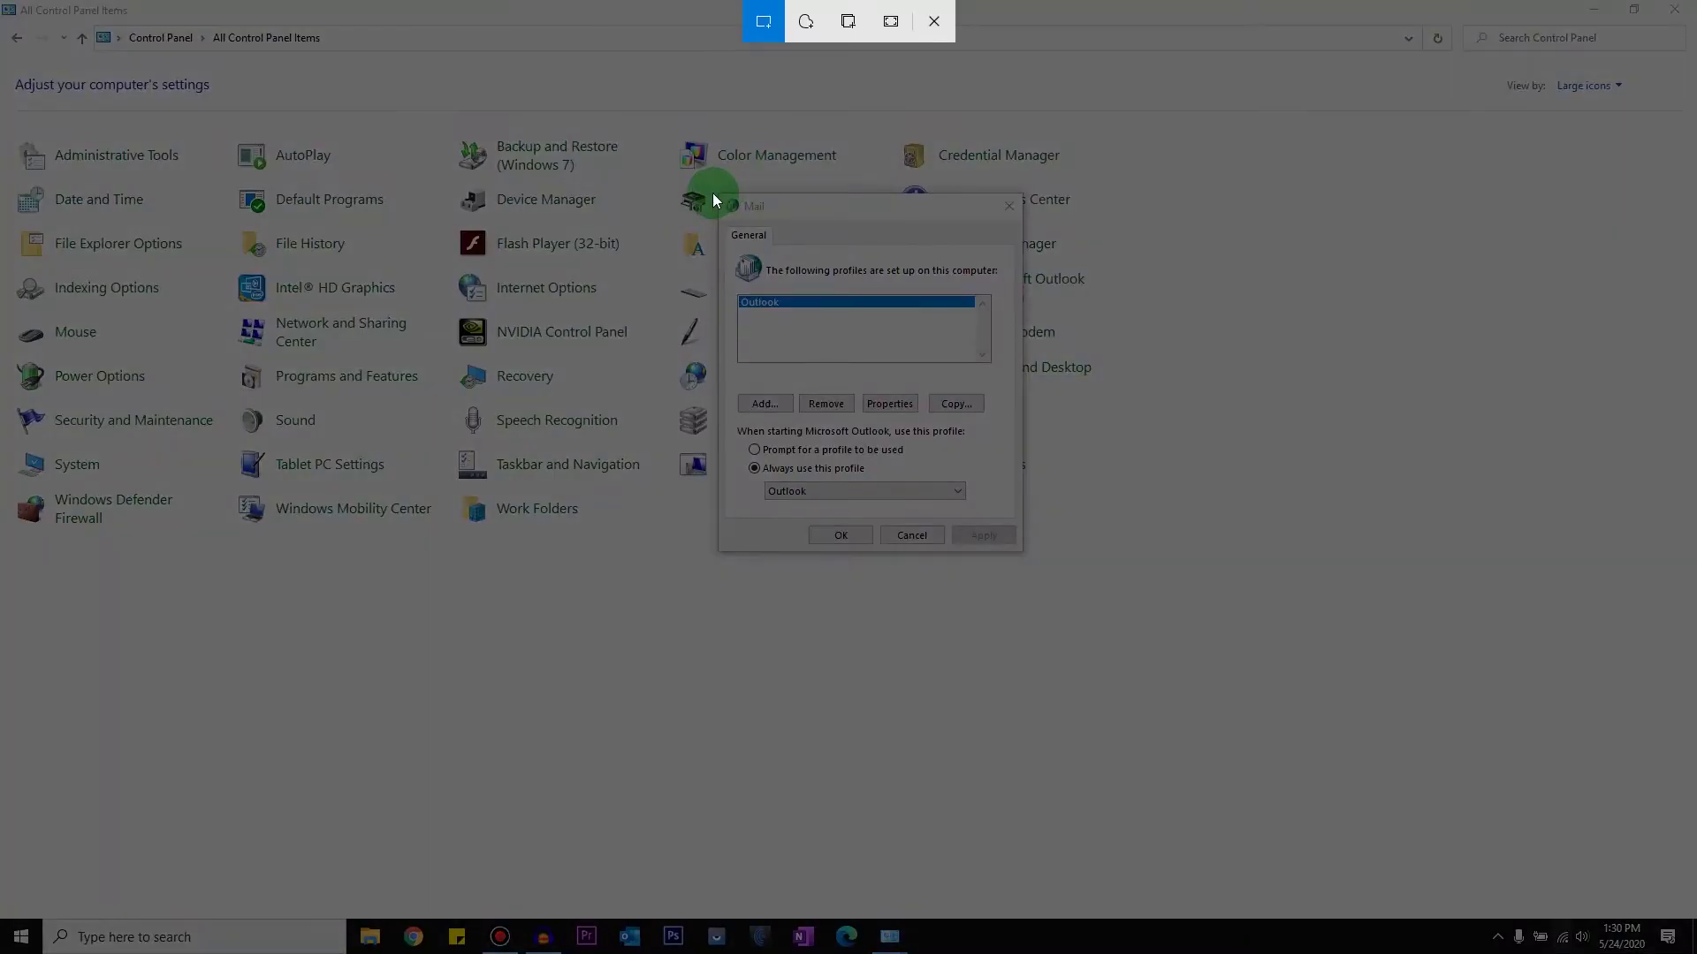
mouse_move(715, 193)
left_mouse_down()
mouse_move(777, 447)
mouse_move(1042, 550)
left_mouse_up()
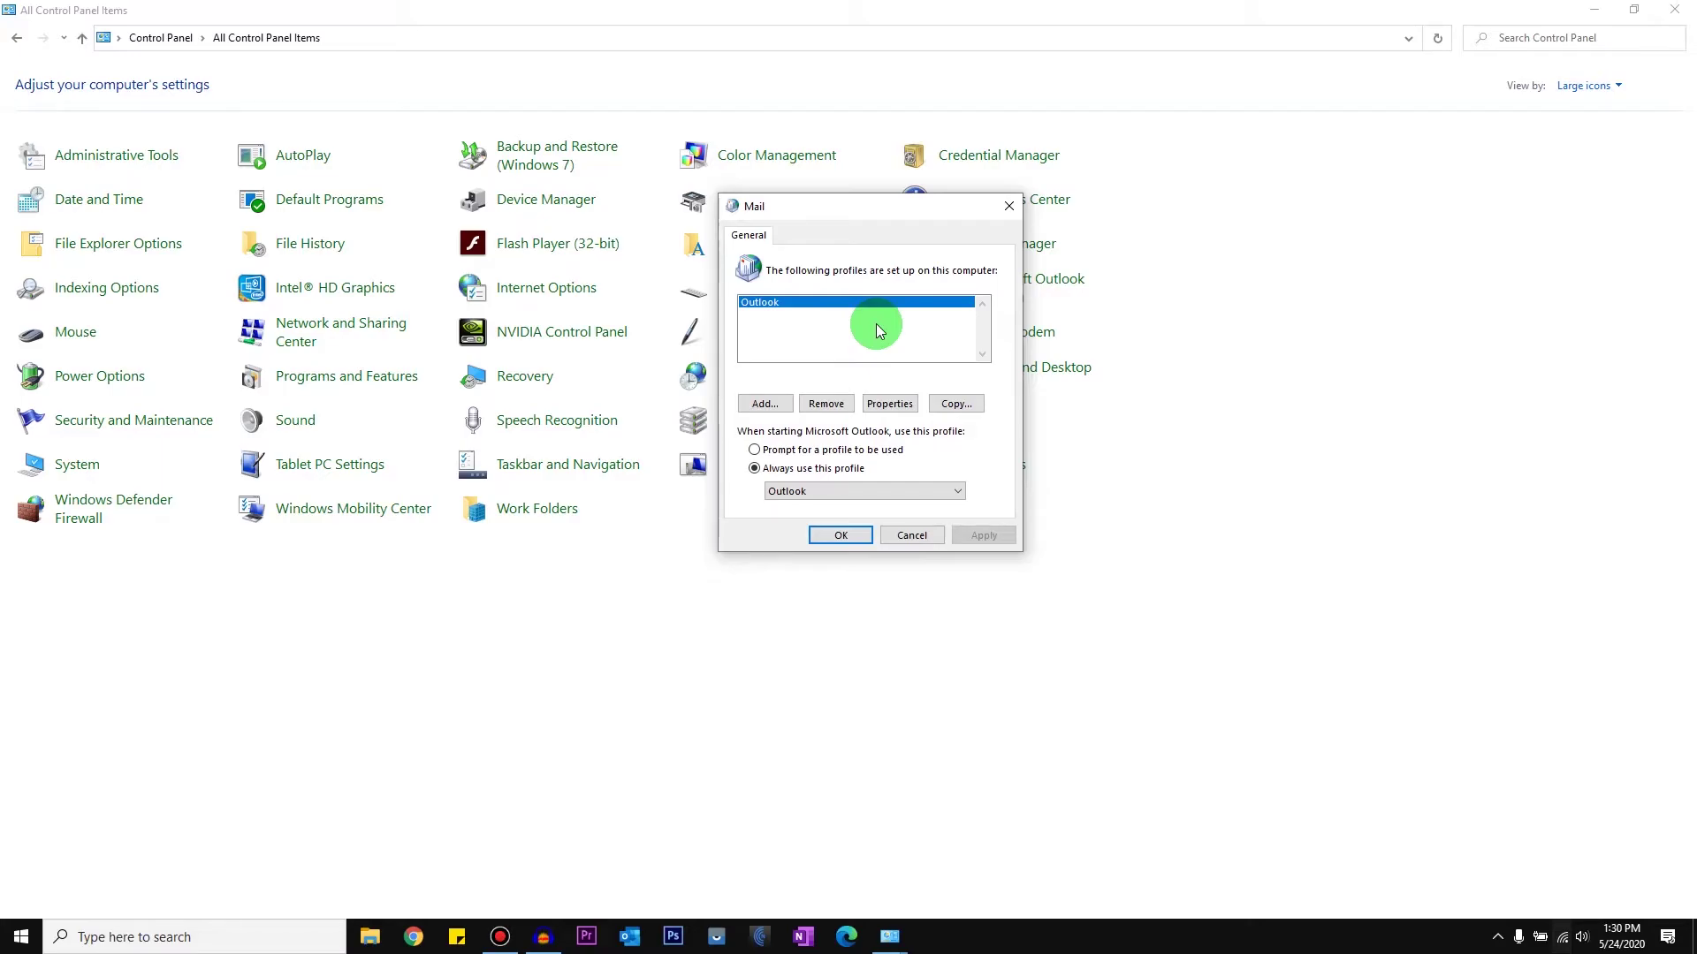
left_click(765, 403)
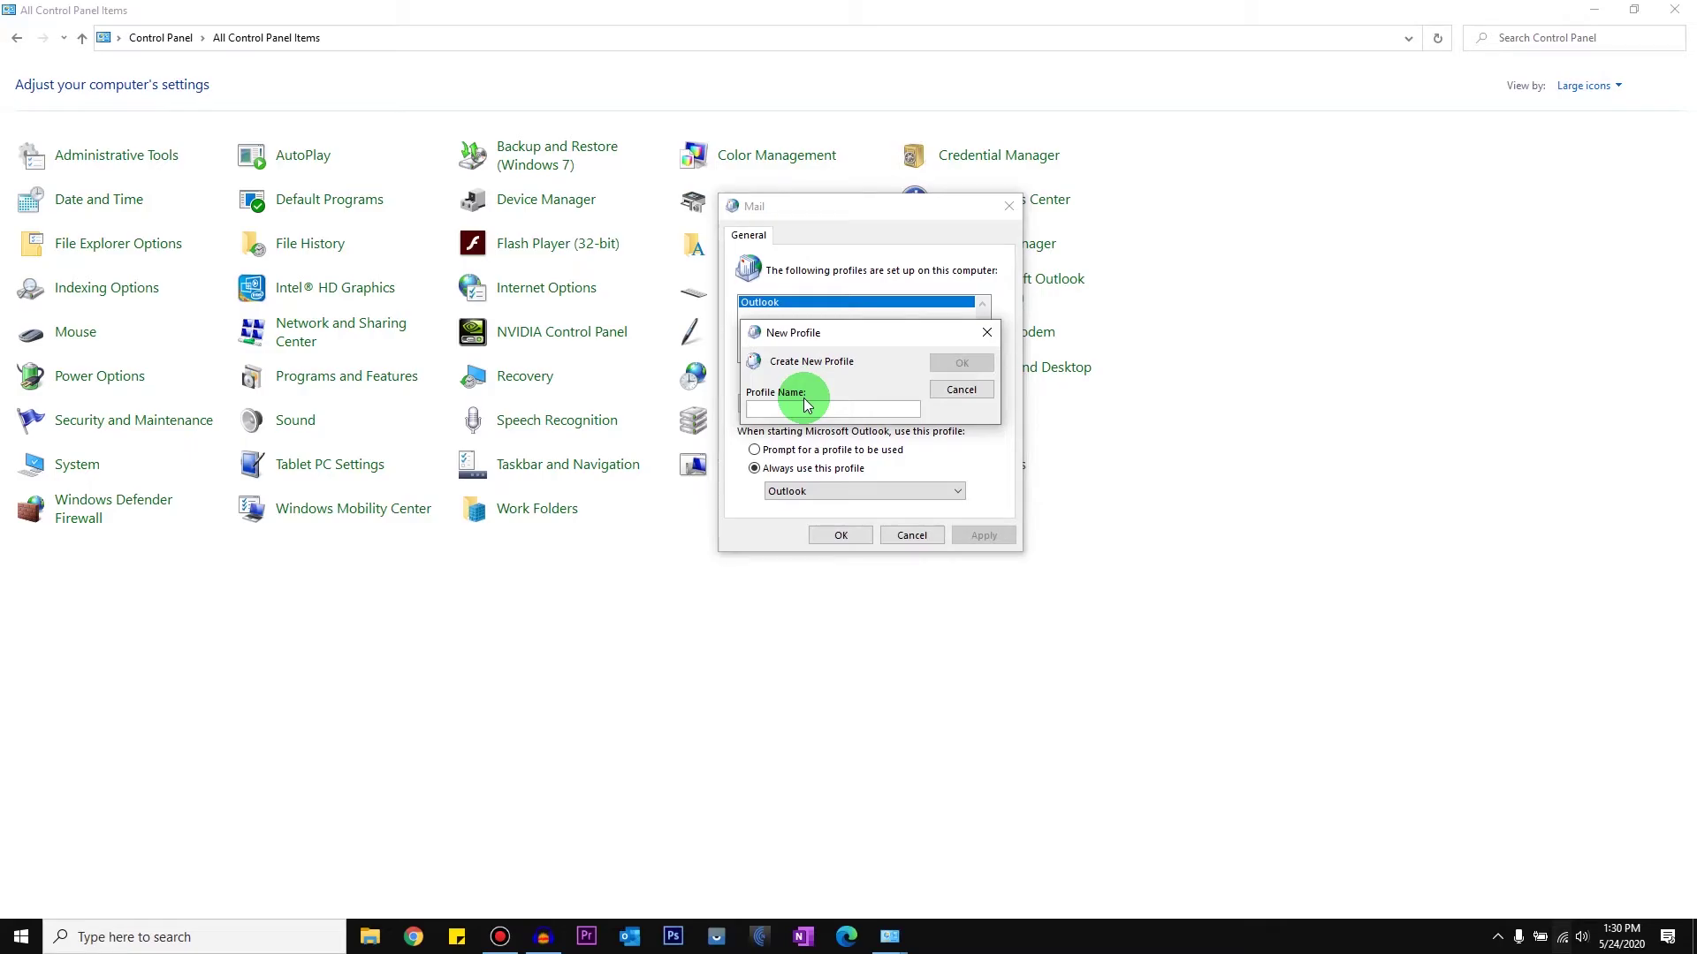
Step: Name the new profile Test and fill Add Account with a placeholder name, e-mail address and password
type("Tes")
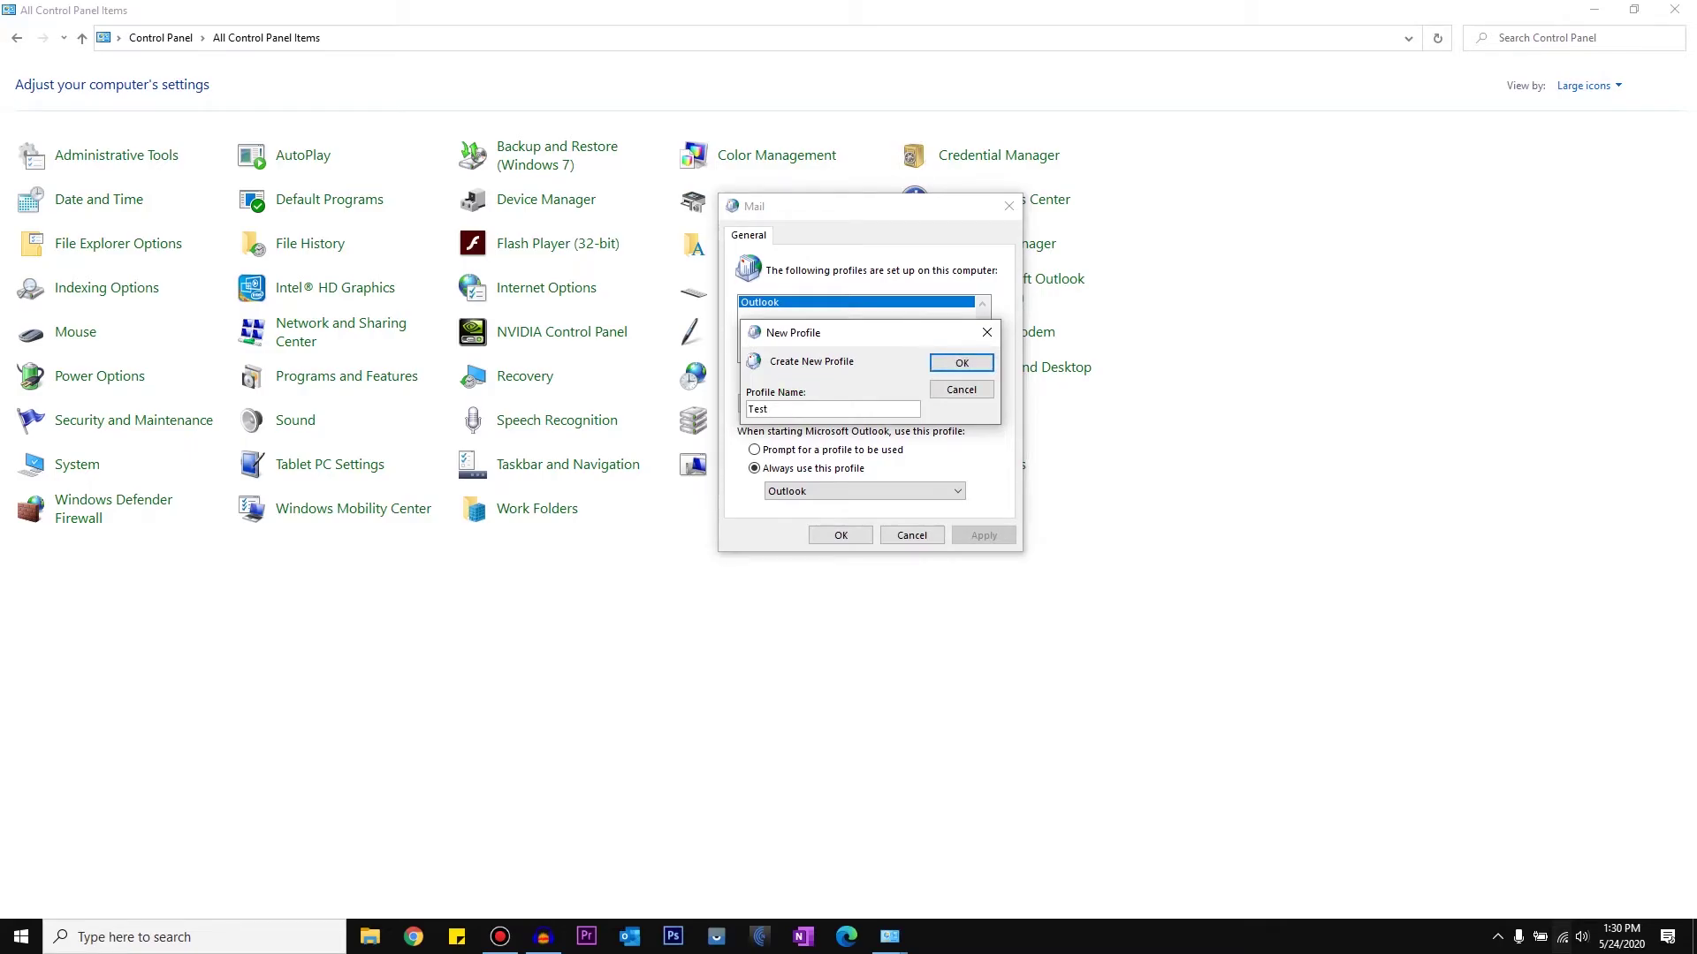
type("t")
left_click(955, 364)
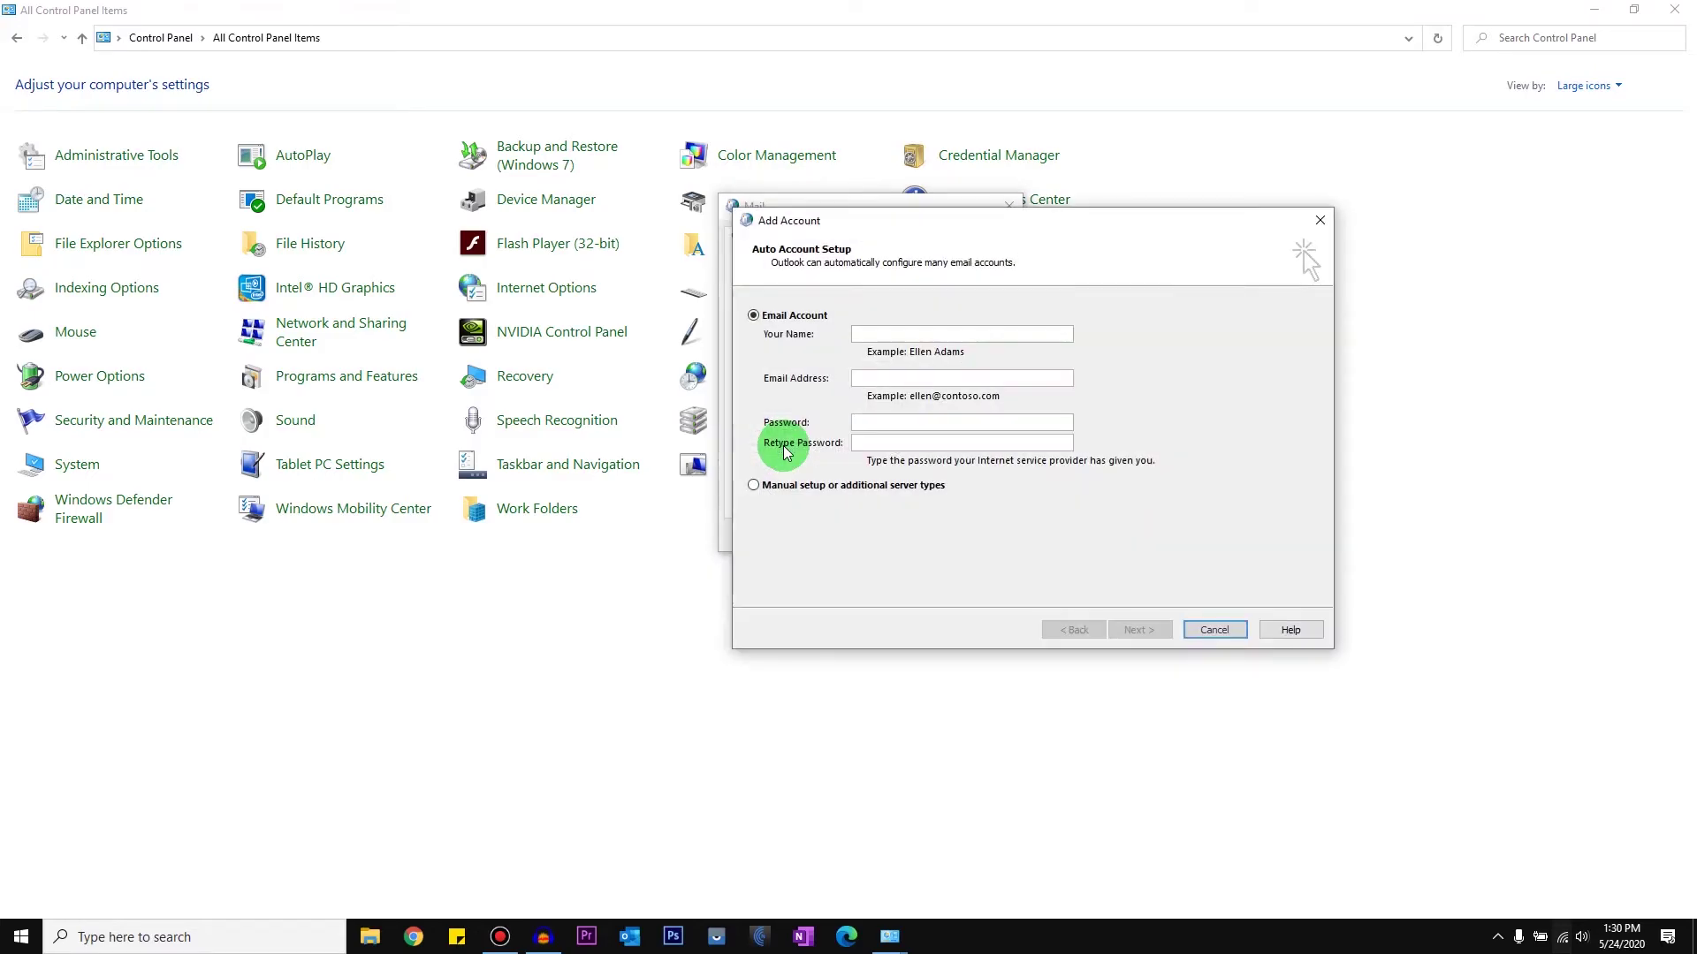
left_click(895, 334)
type("sdfsdf")
left_click(893, 377)
type("sfsdfdf@sadasd")
left_click(946, 423)
type("sdf")
left_click(947, 441)
type("sdfs")
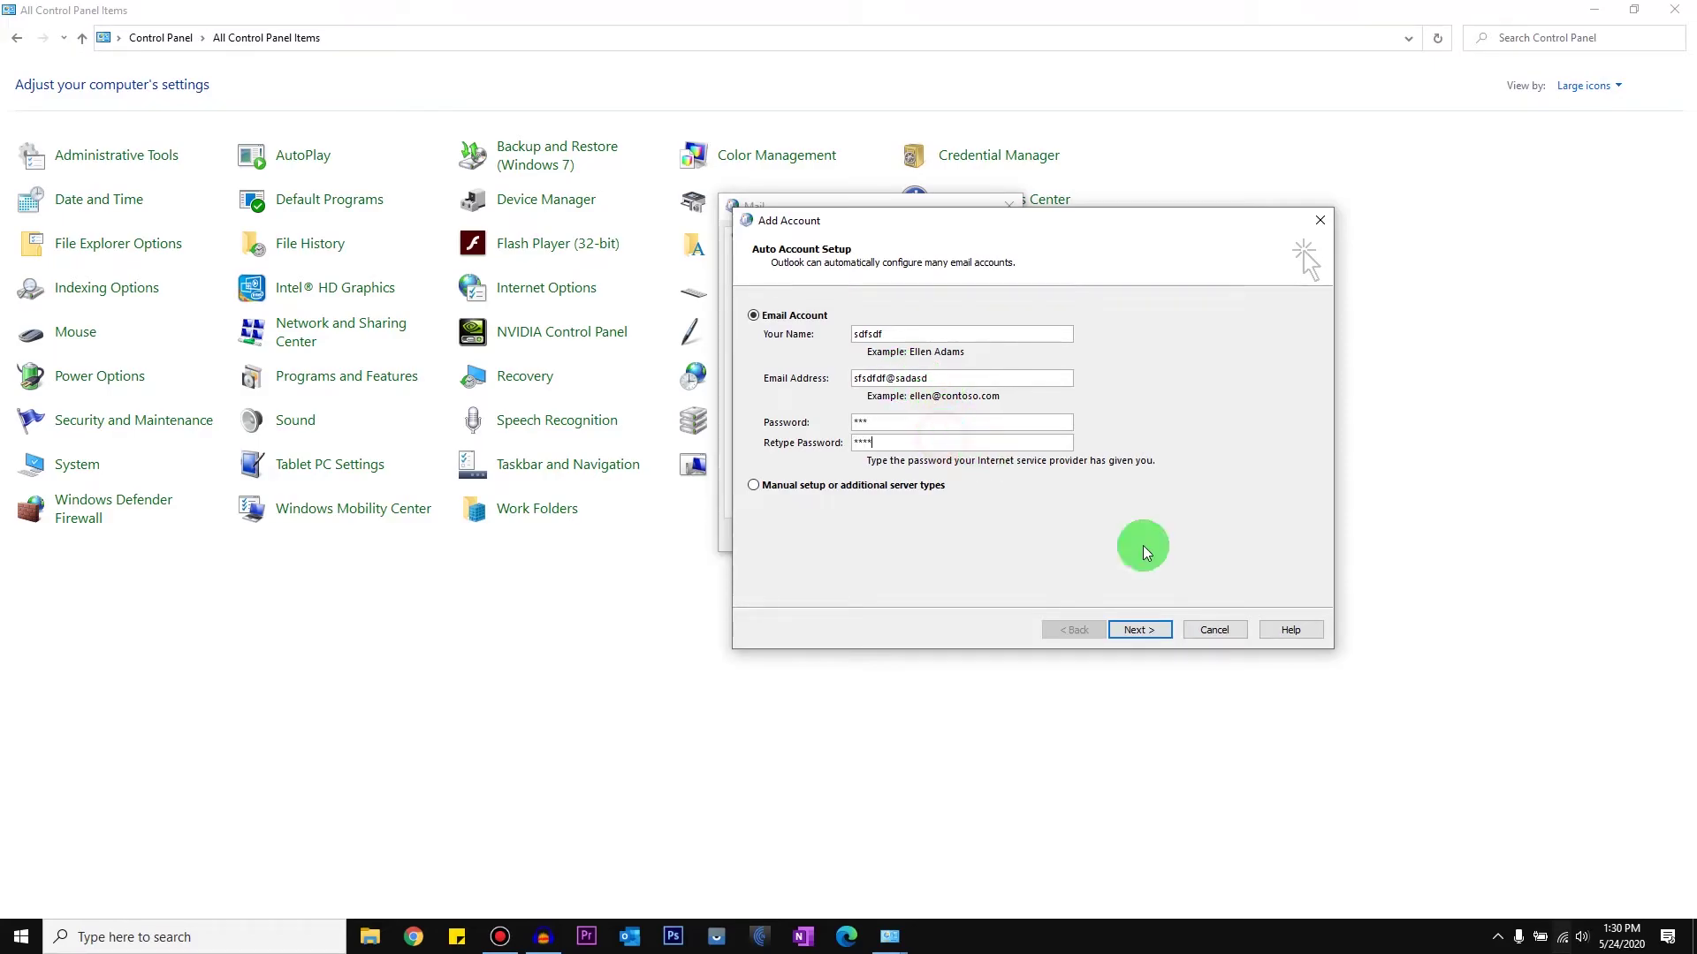
left_click(1139, 630)
Step: Re-enter the password, then cancel account setup so Test is created without an email account
type("sdfsdfs")
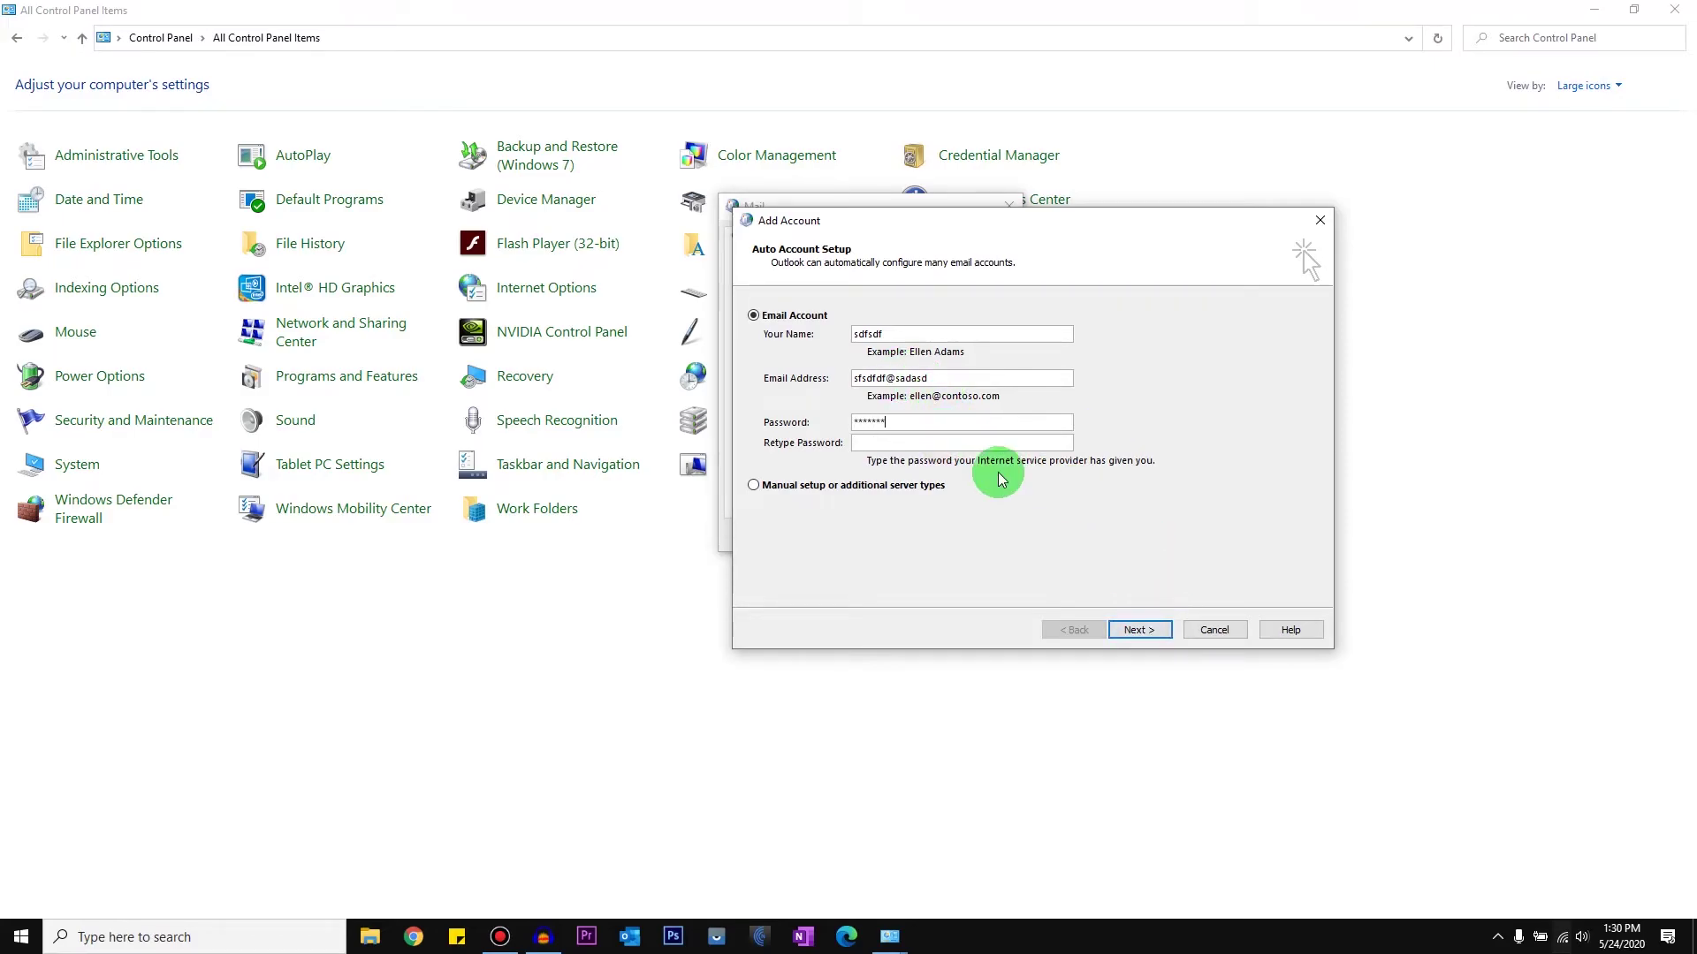
key("BackSpace")
key("BackSpace")
key("BackSpace")
key("BackSpace")
key("BackSpace")
key("BackSpace")
key("BackSpace")
type("sdf")
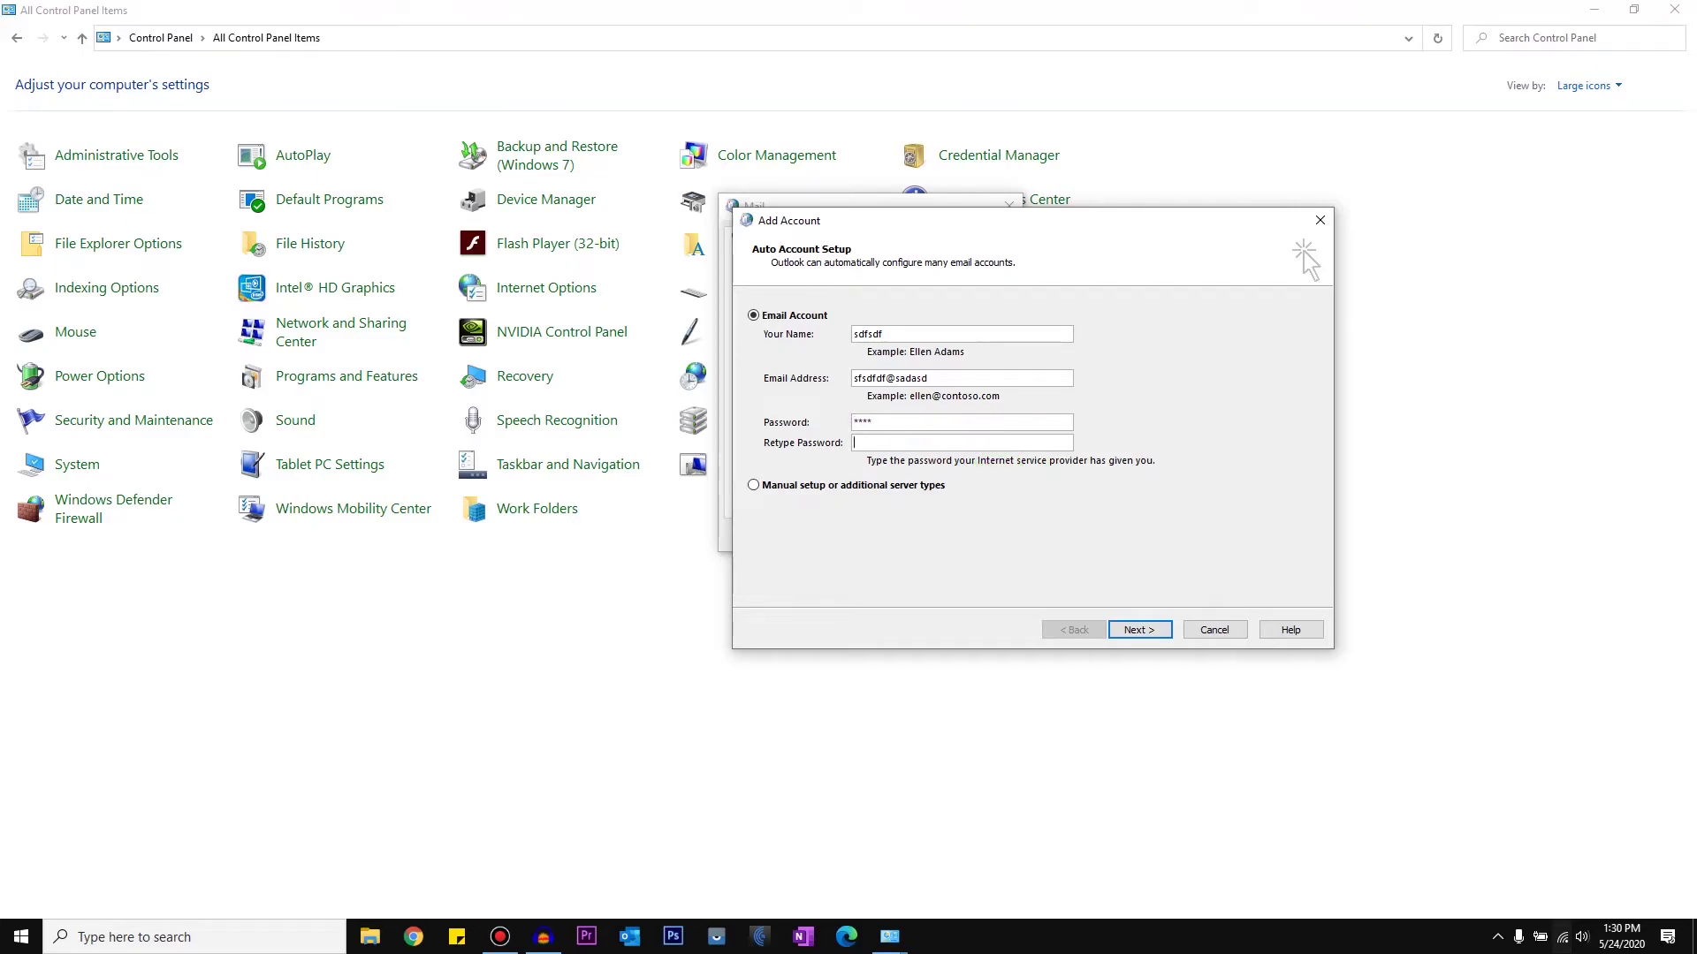
type("sdfs")
key("Return")
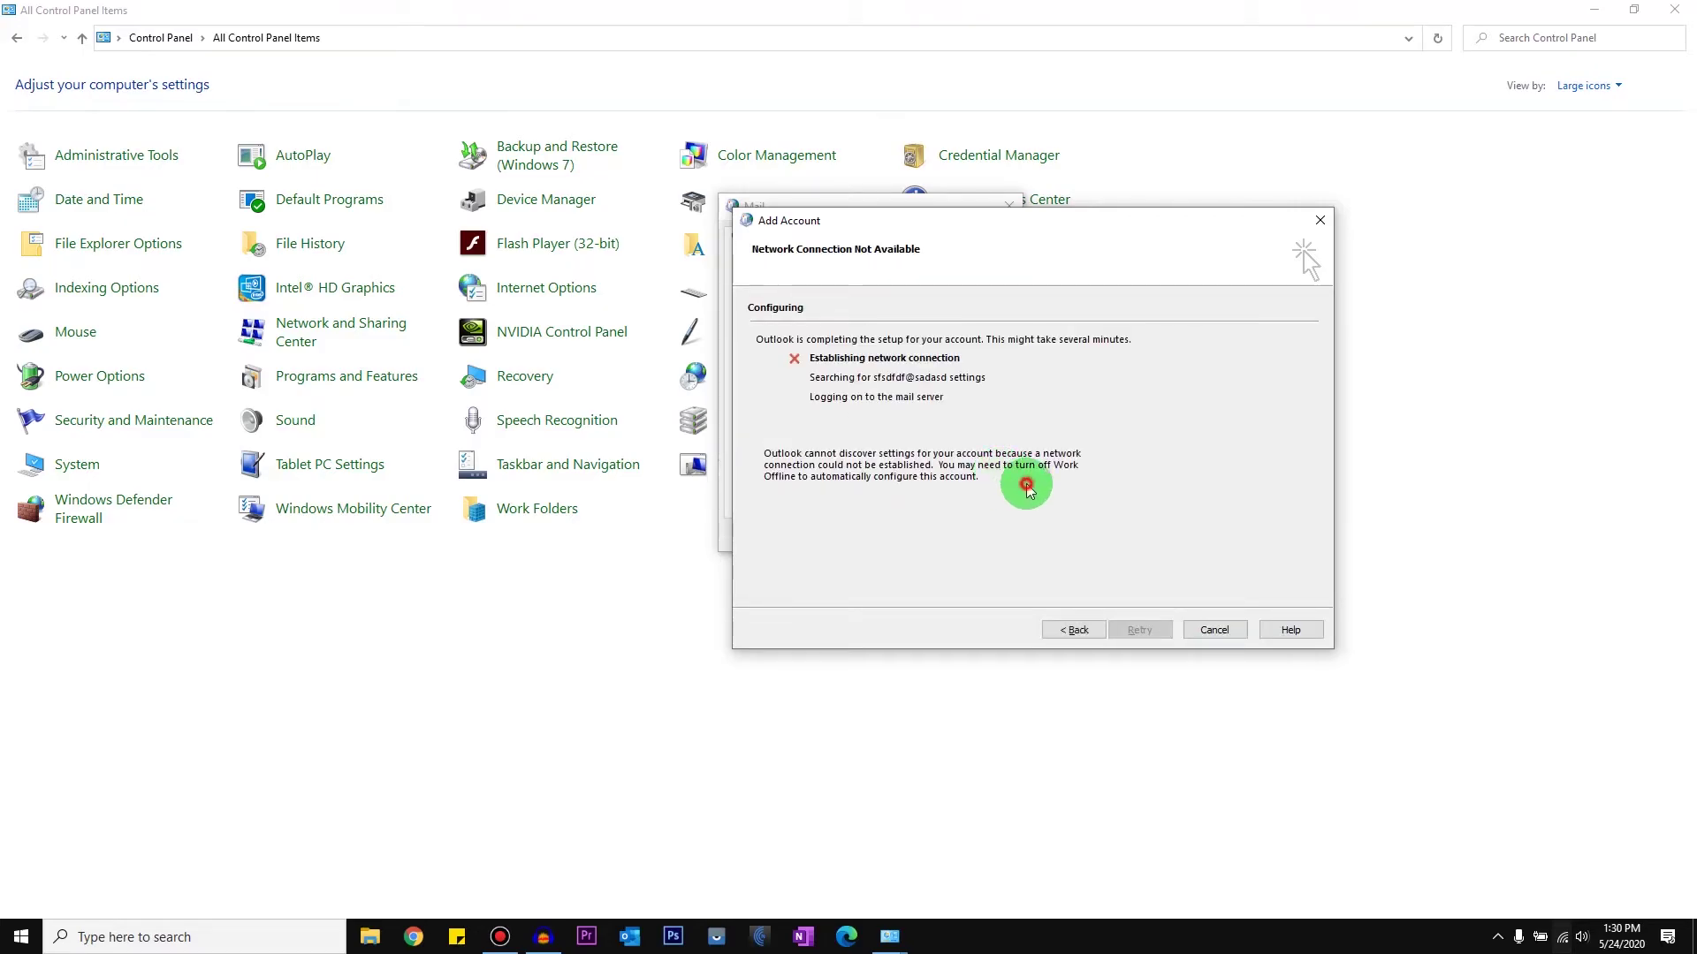
left_click(1211, 630)
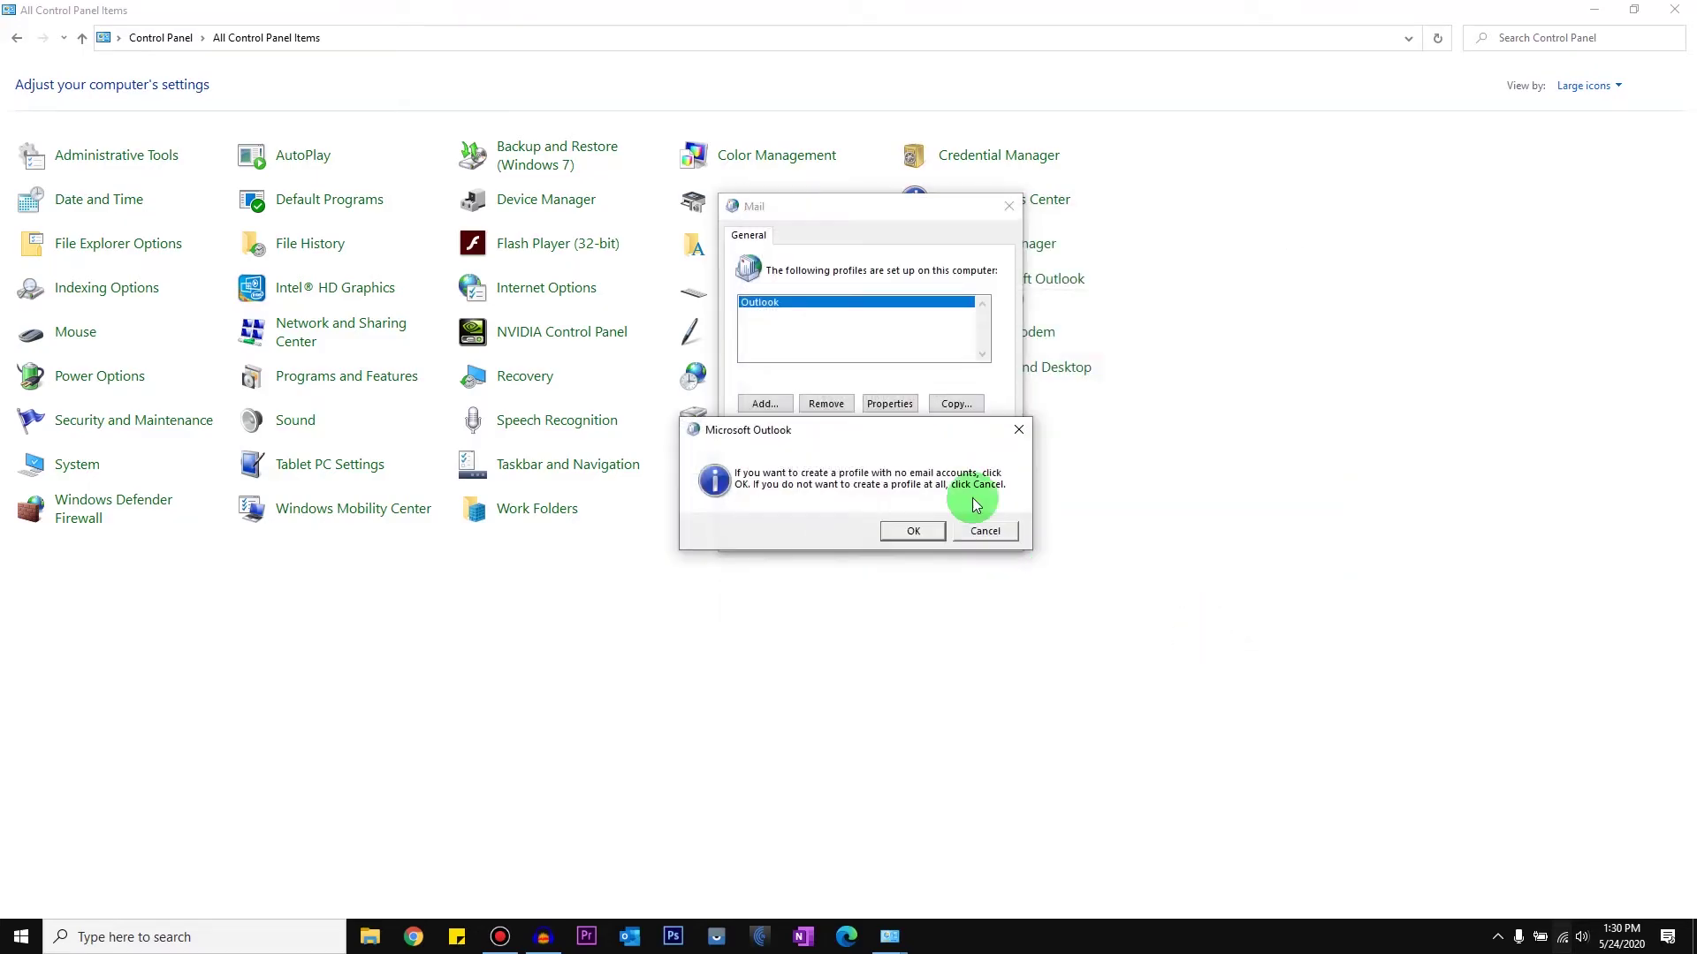
left_click(914, 531)
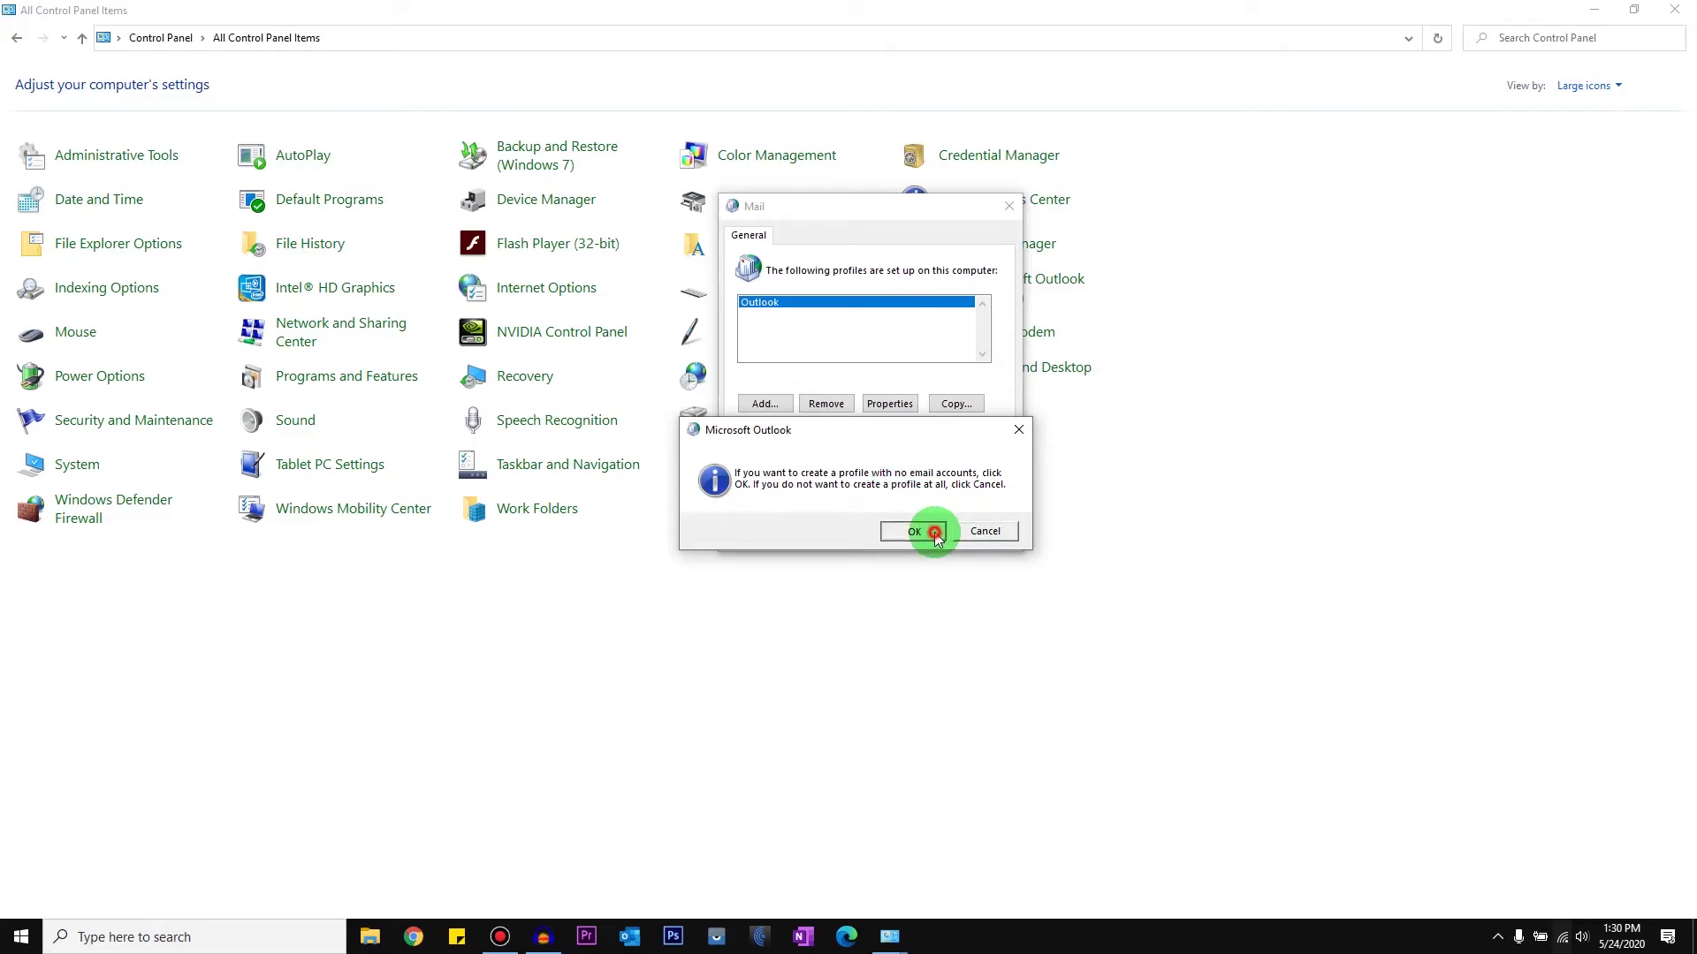
left_click(769, 315)
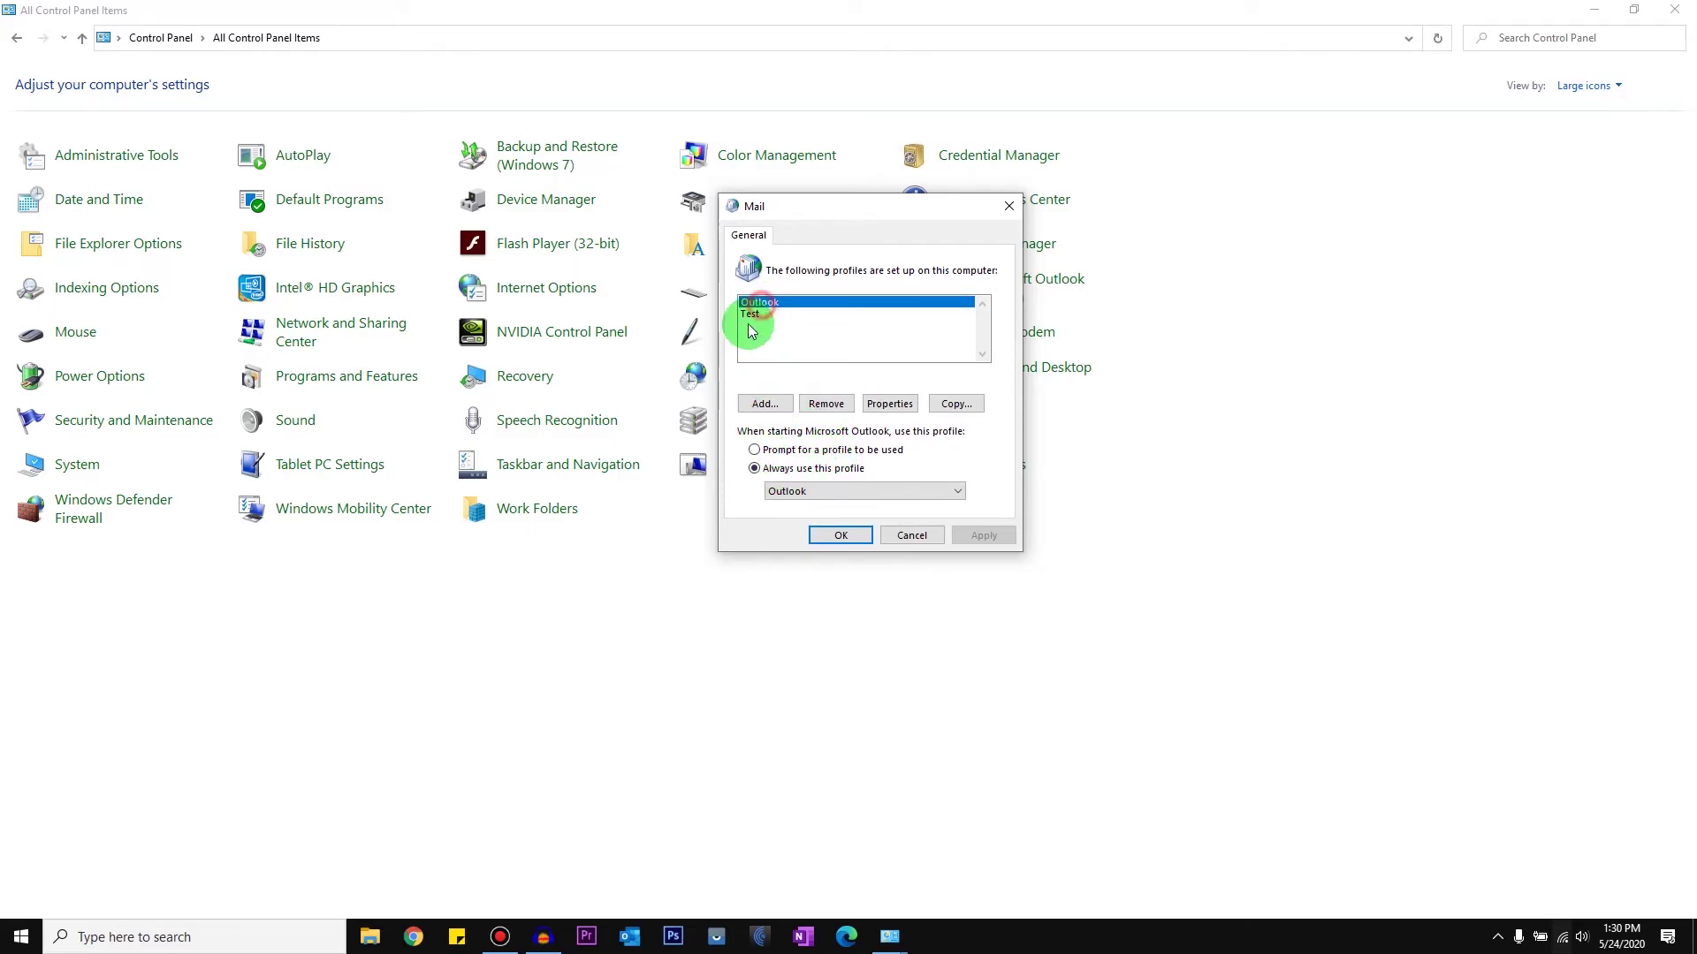
Step: Set Mail to 'Prompt for a profile to be used' at startup, apply it, and launch Outlook
left_click(755, 469)
left_click(804, 491)
left_click(799, 520)
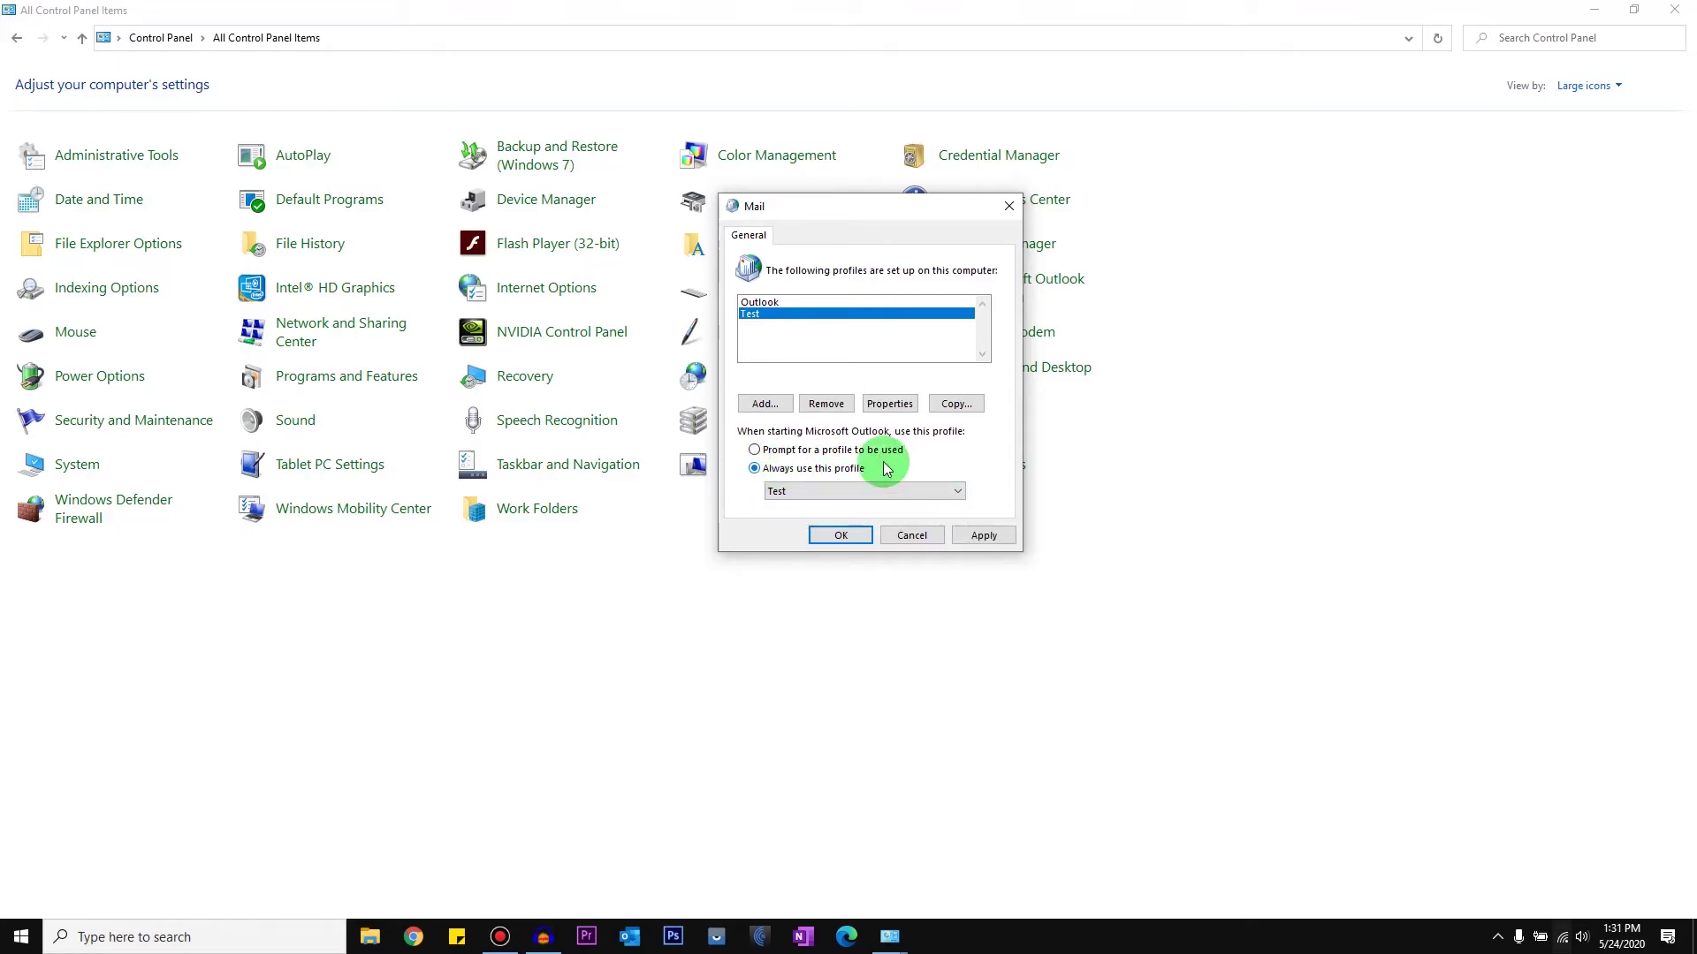
left_click(805, 453)
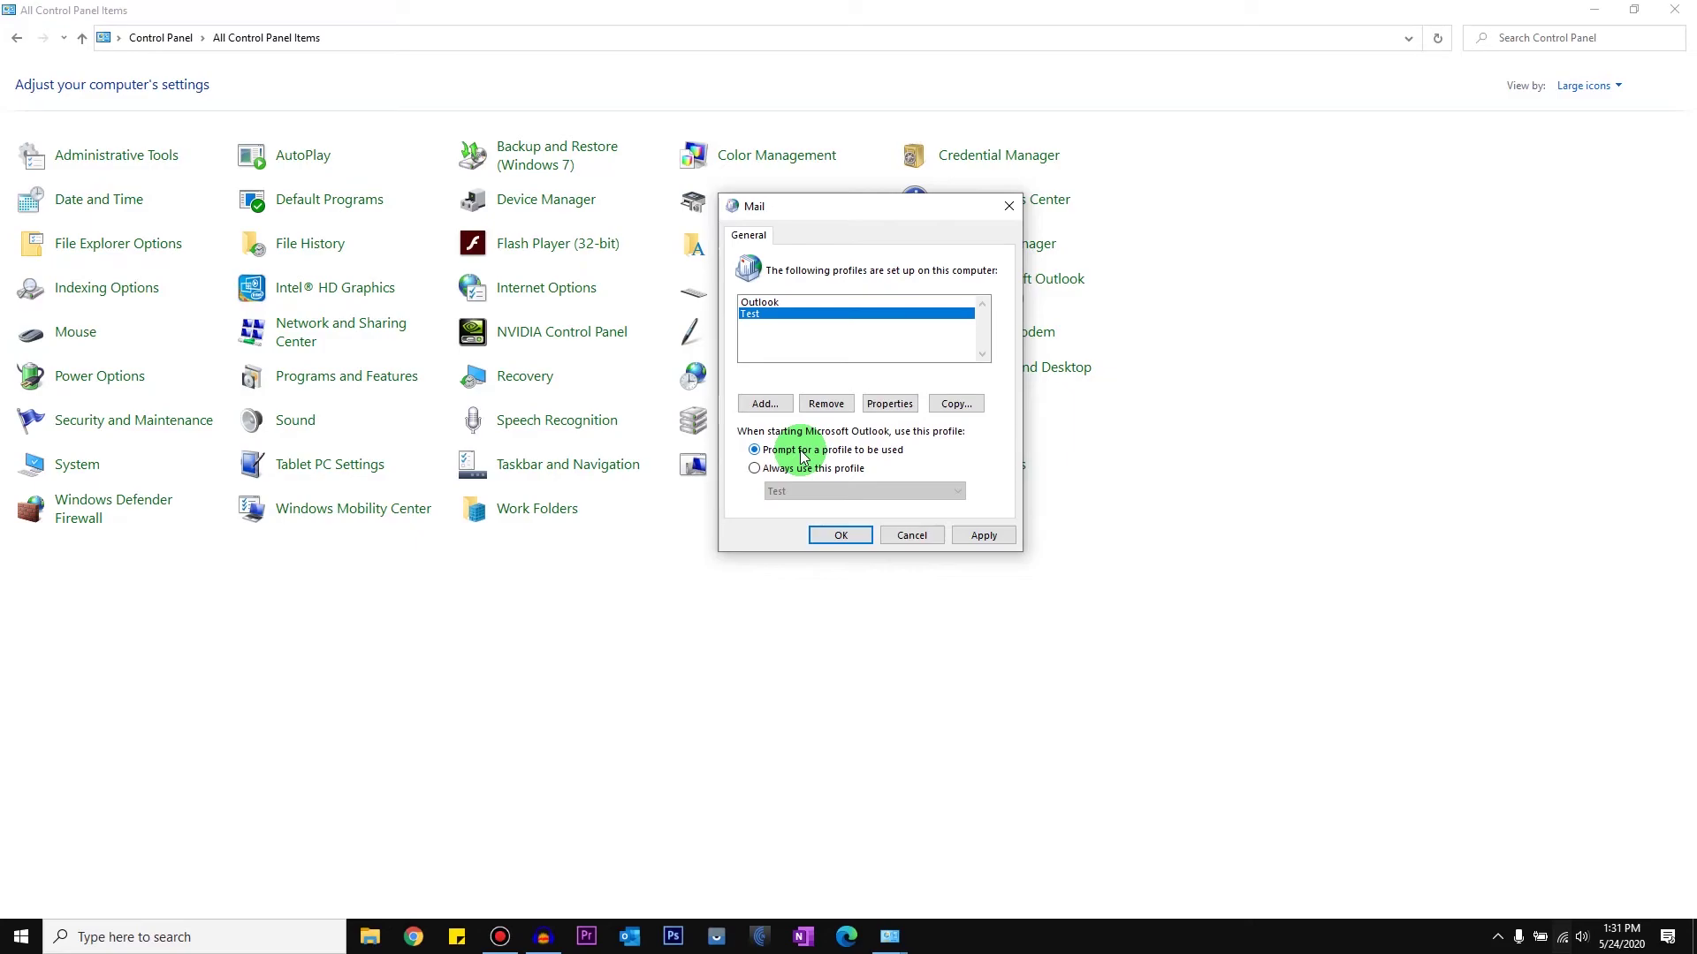
left_click(965, 543)
left_click(863, 539)
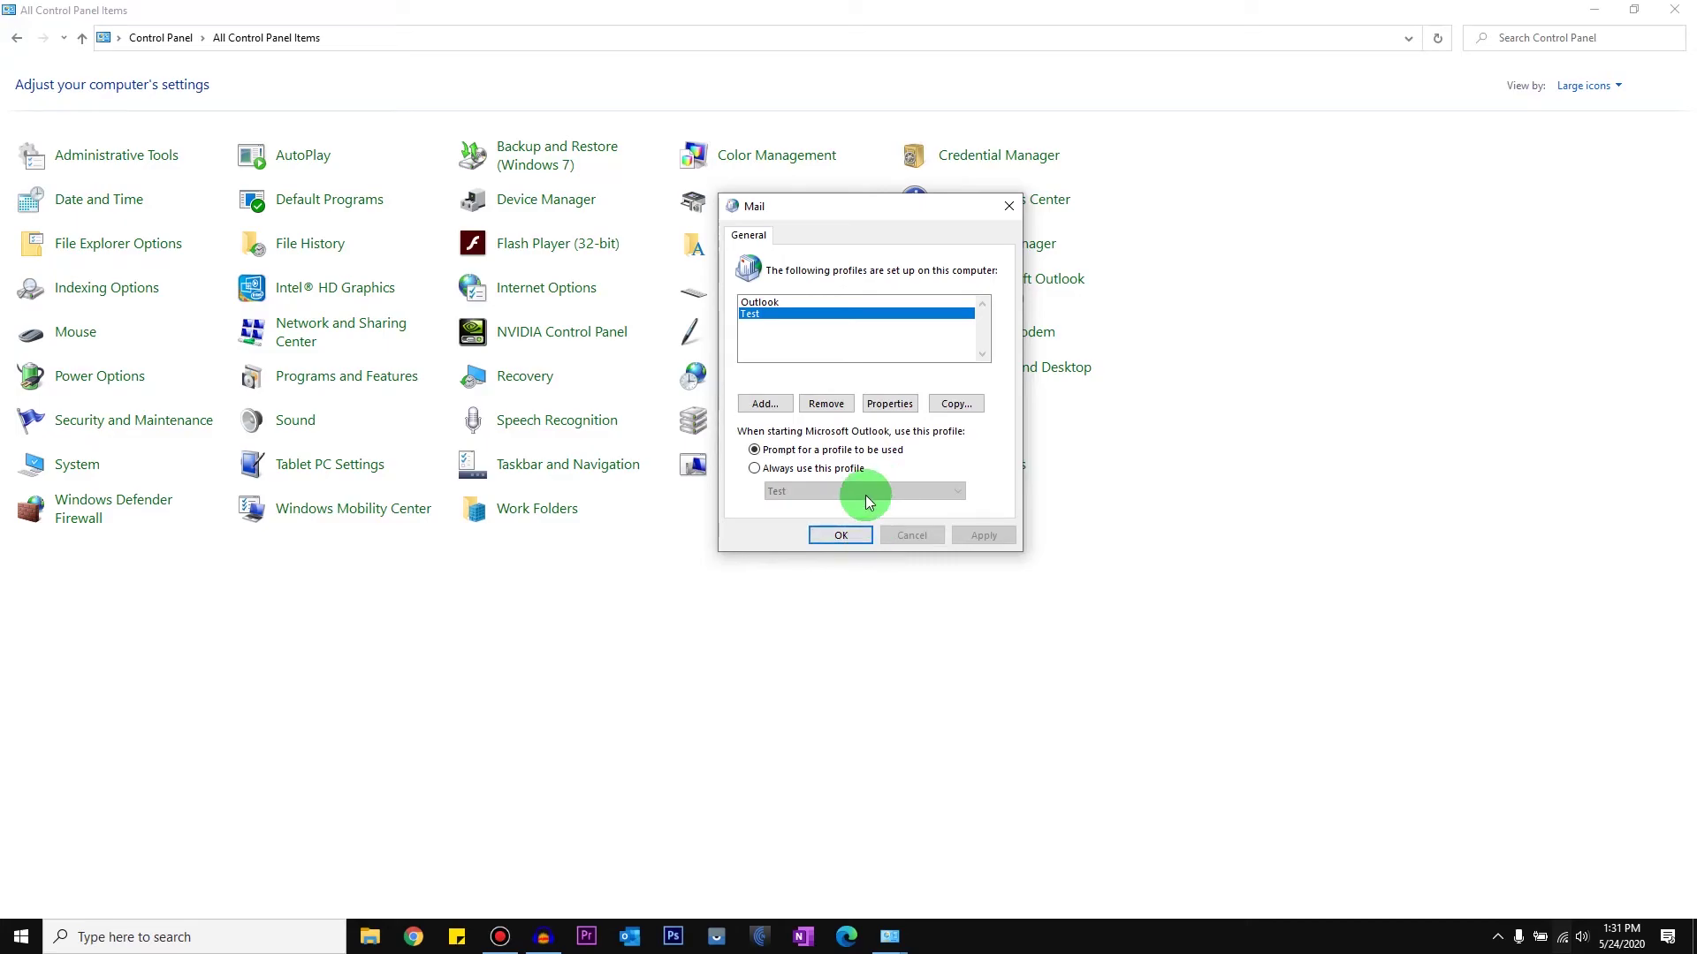
left_click(629, 936)
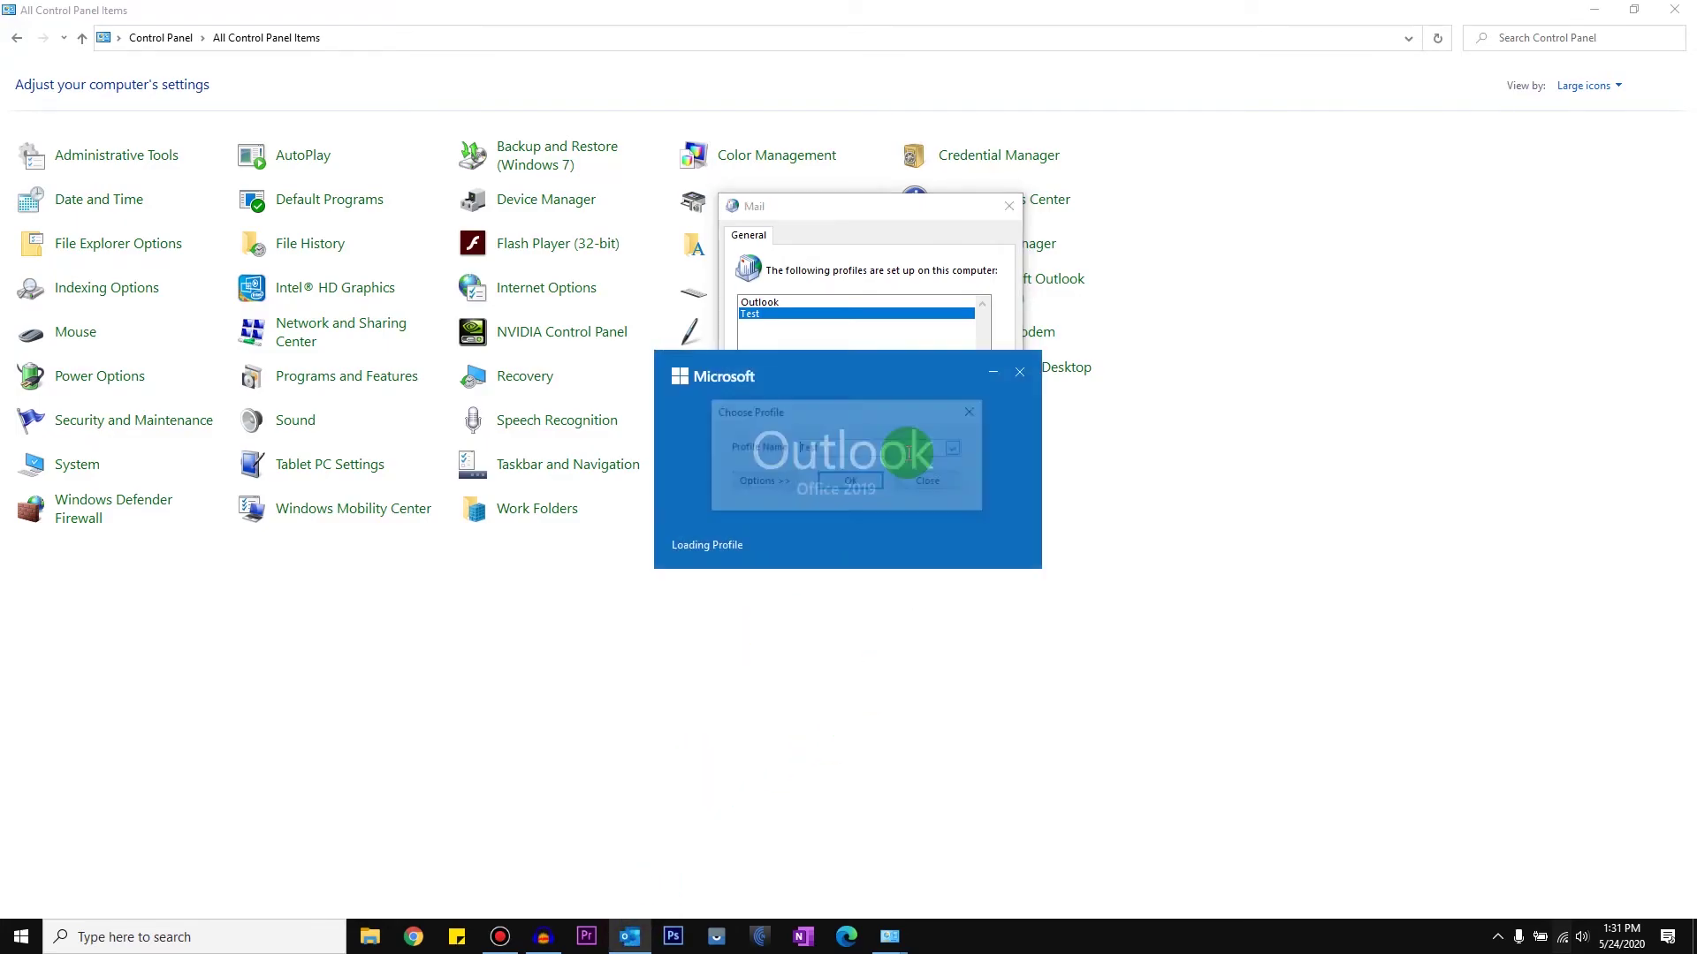
Step: Check the Choose Profile dropdown lists Outlook and Test, then close the prompt without loading a profile
left_click(956, 448)
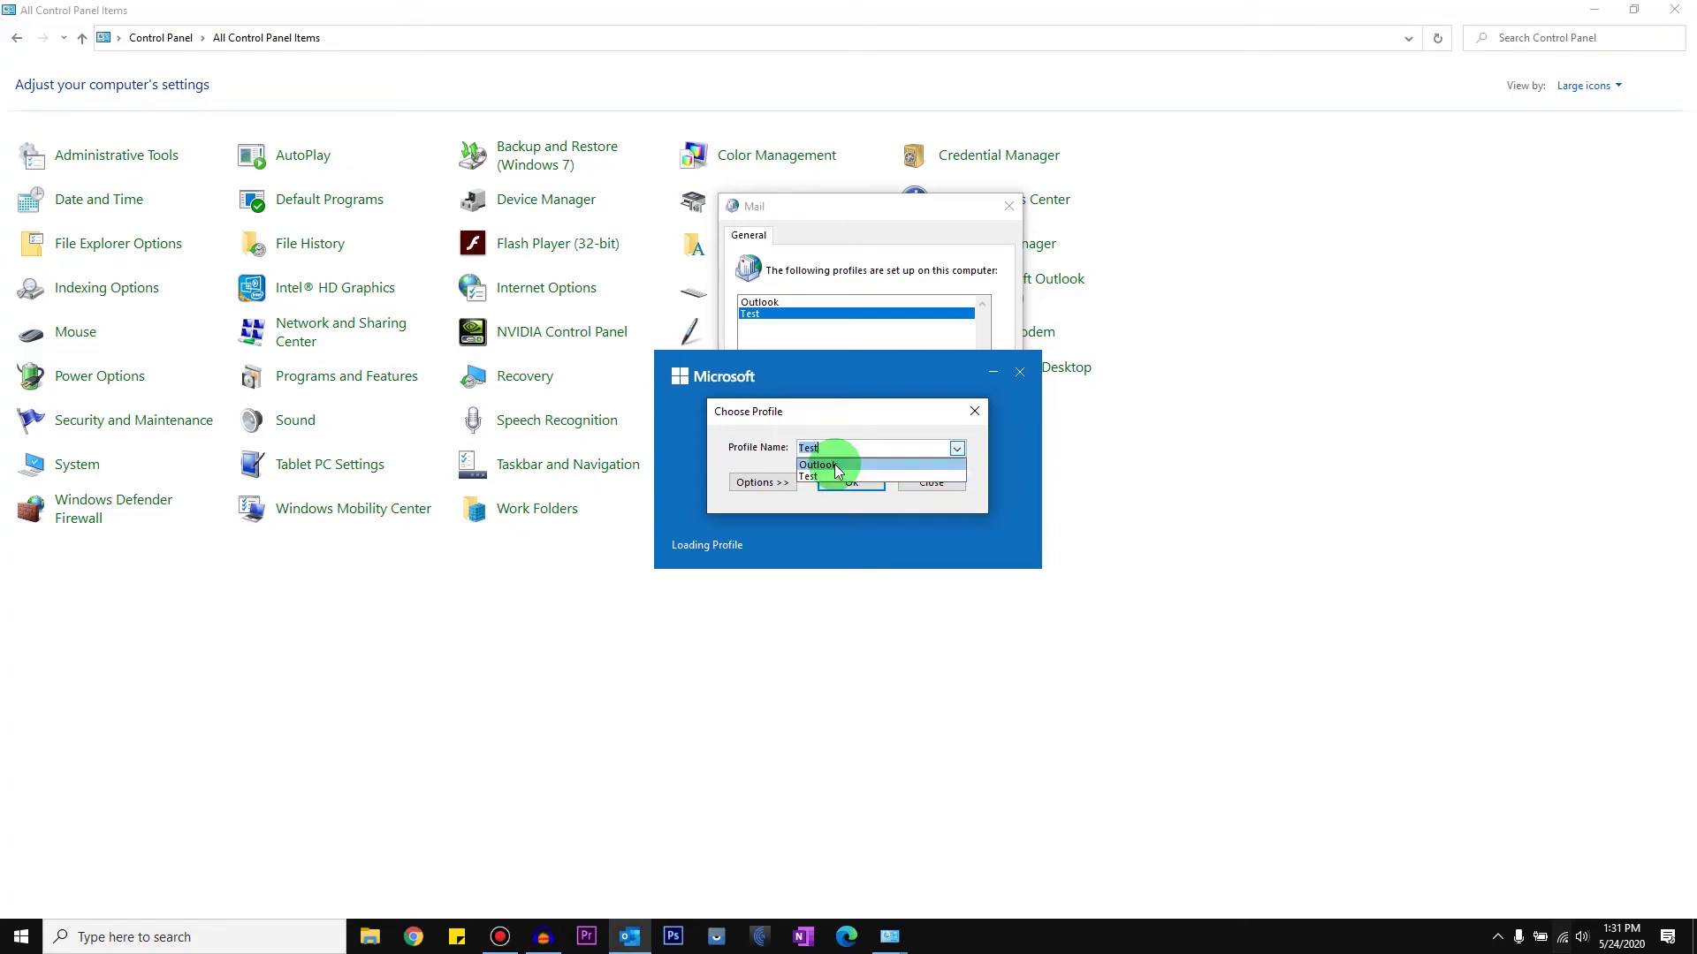
left_click(835, 464)
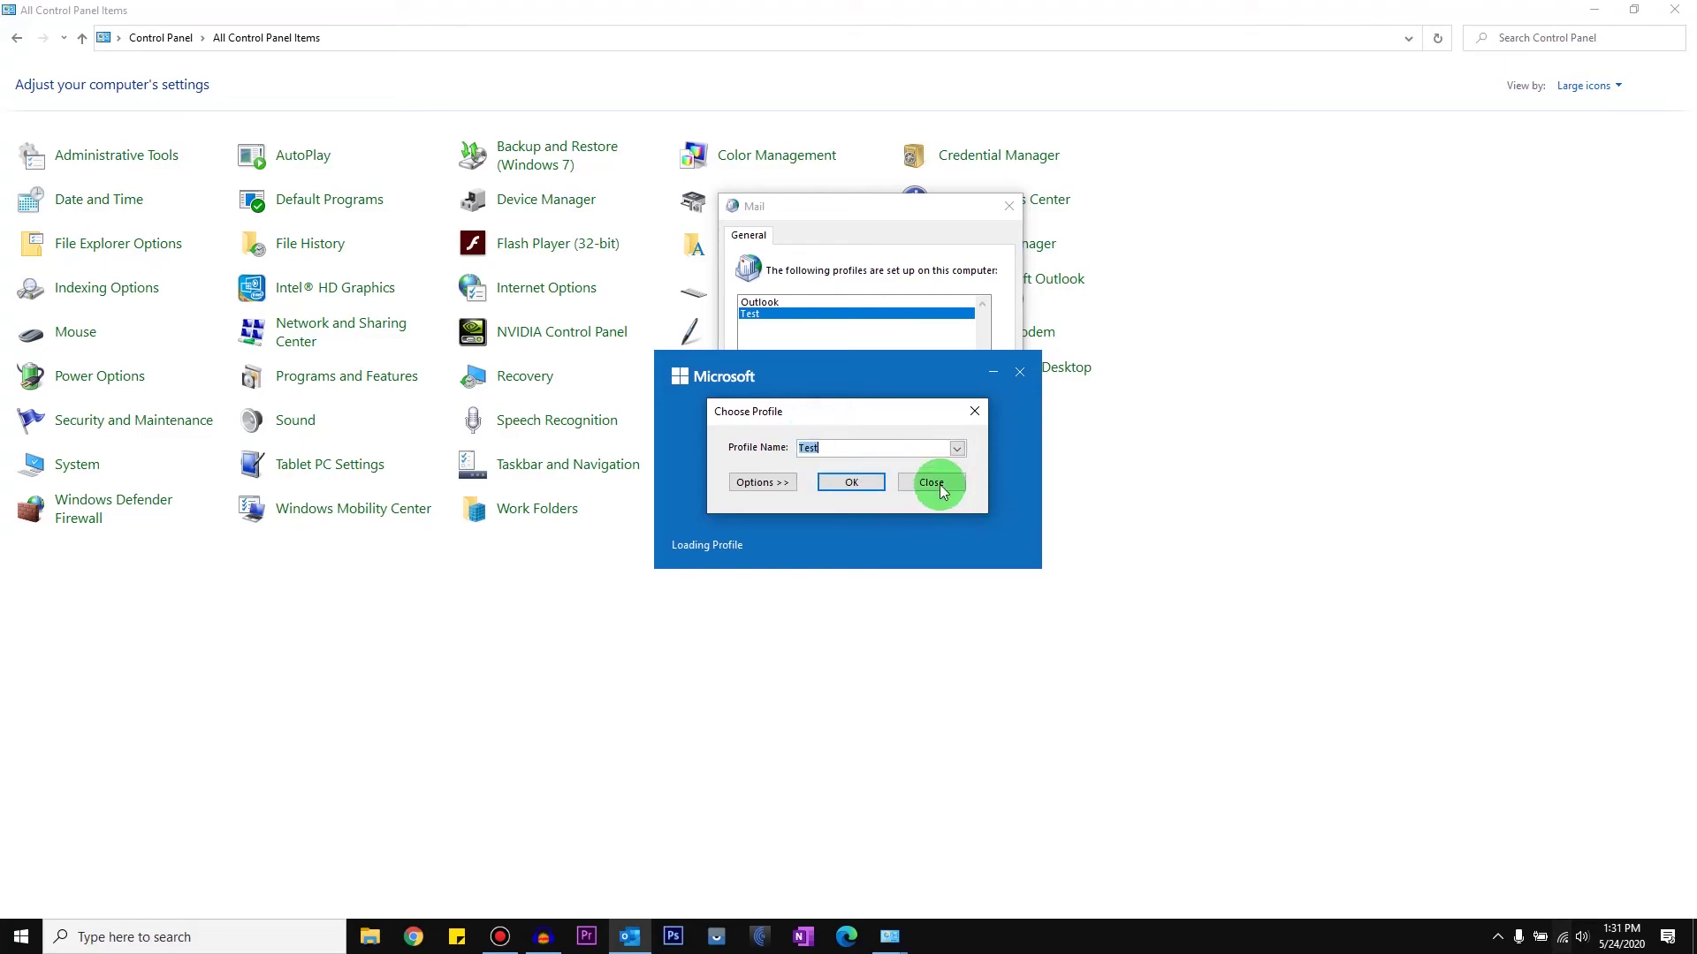
left_click(933, 483)
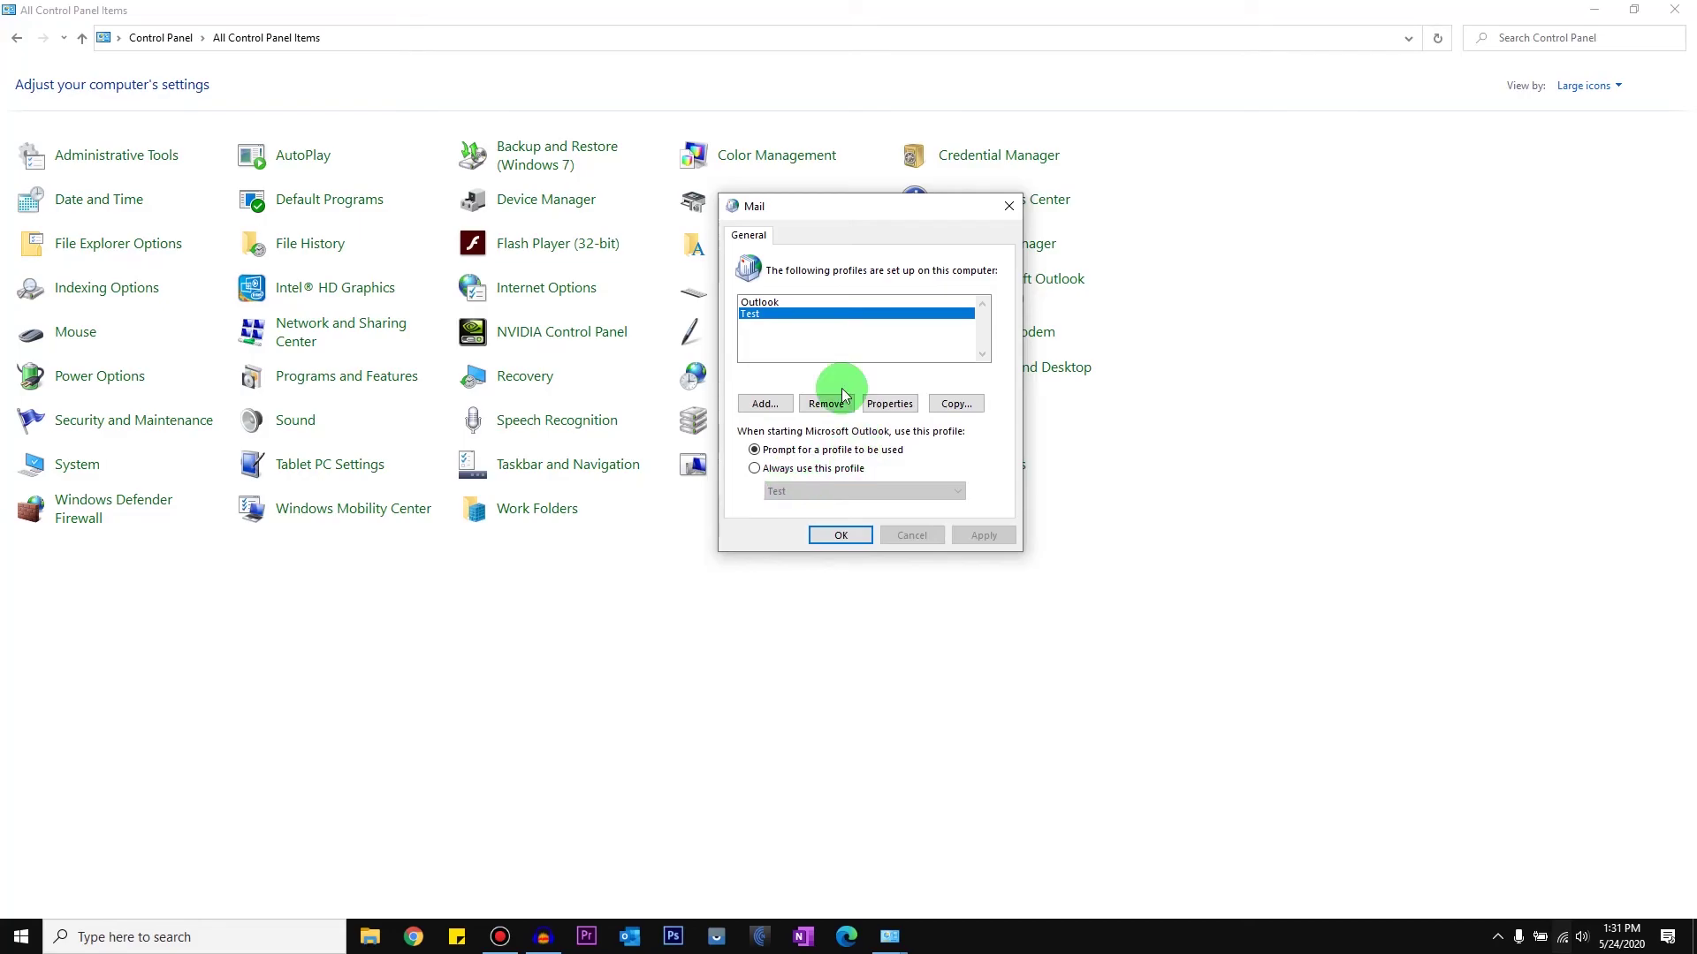
Step: Move the Mail window right and remove the Test profile, confirming with Yes
left_click(779, 302)
left_click_drag(967, 206, 1326, 186)
left_click(1299, 294)
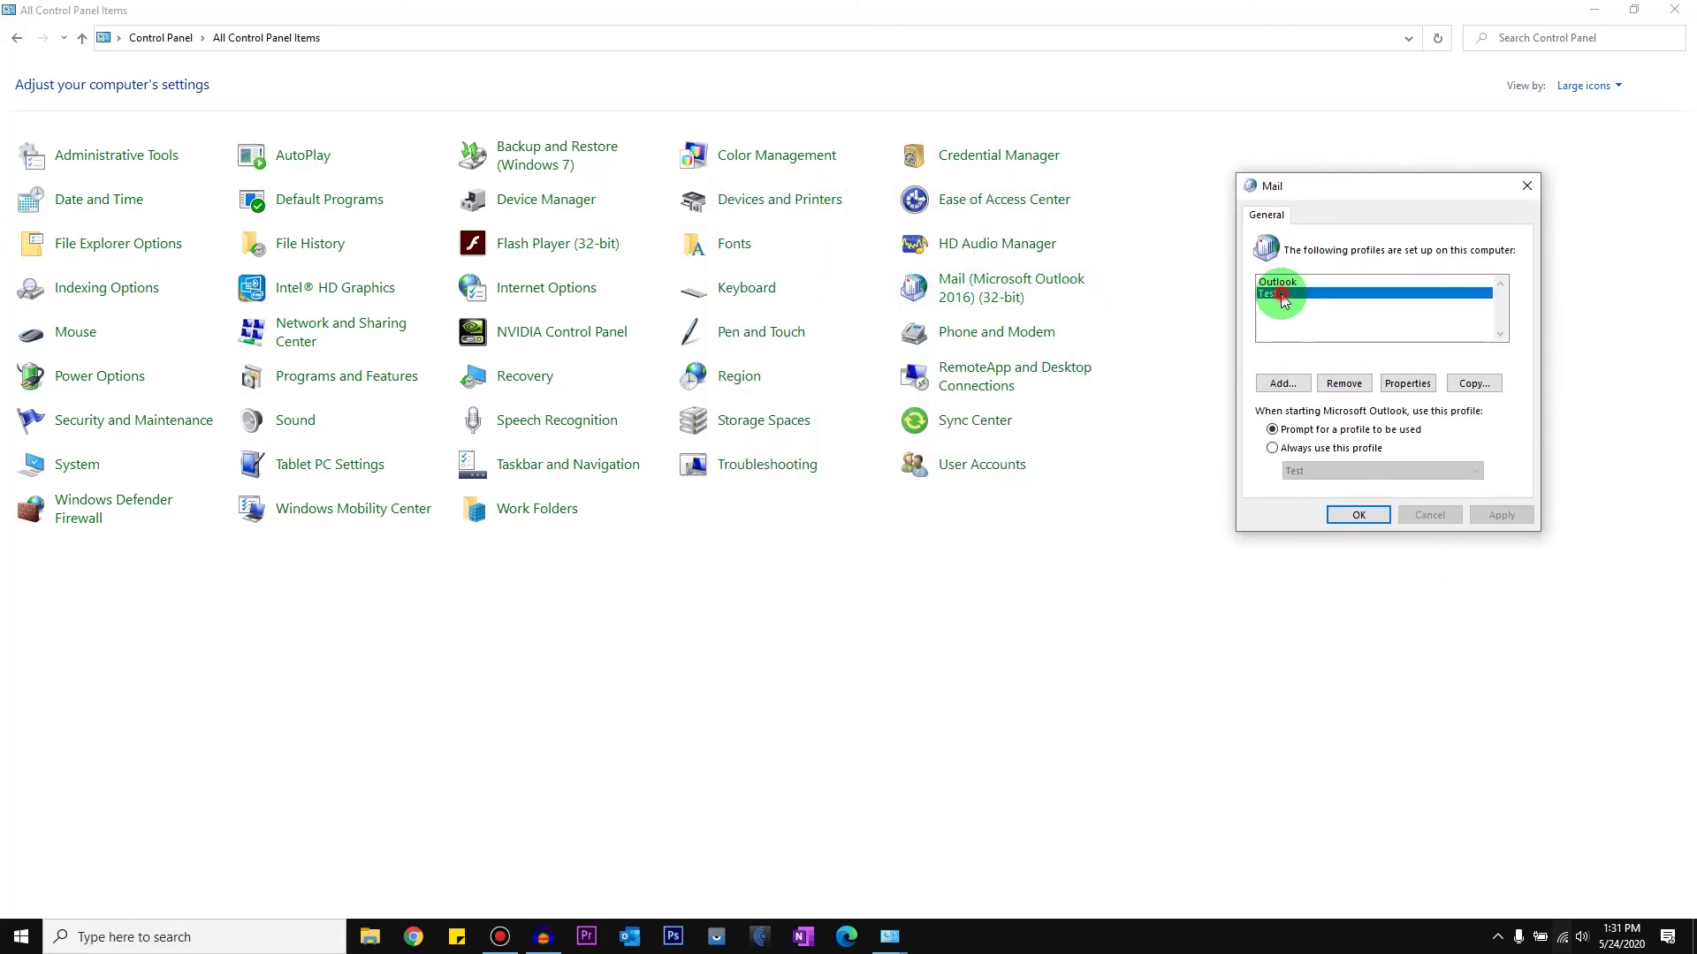
left_click(1343, 383)
left_click(1505, 389)
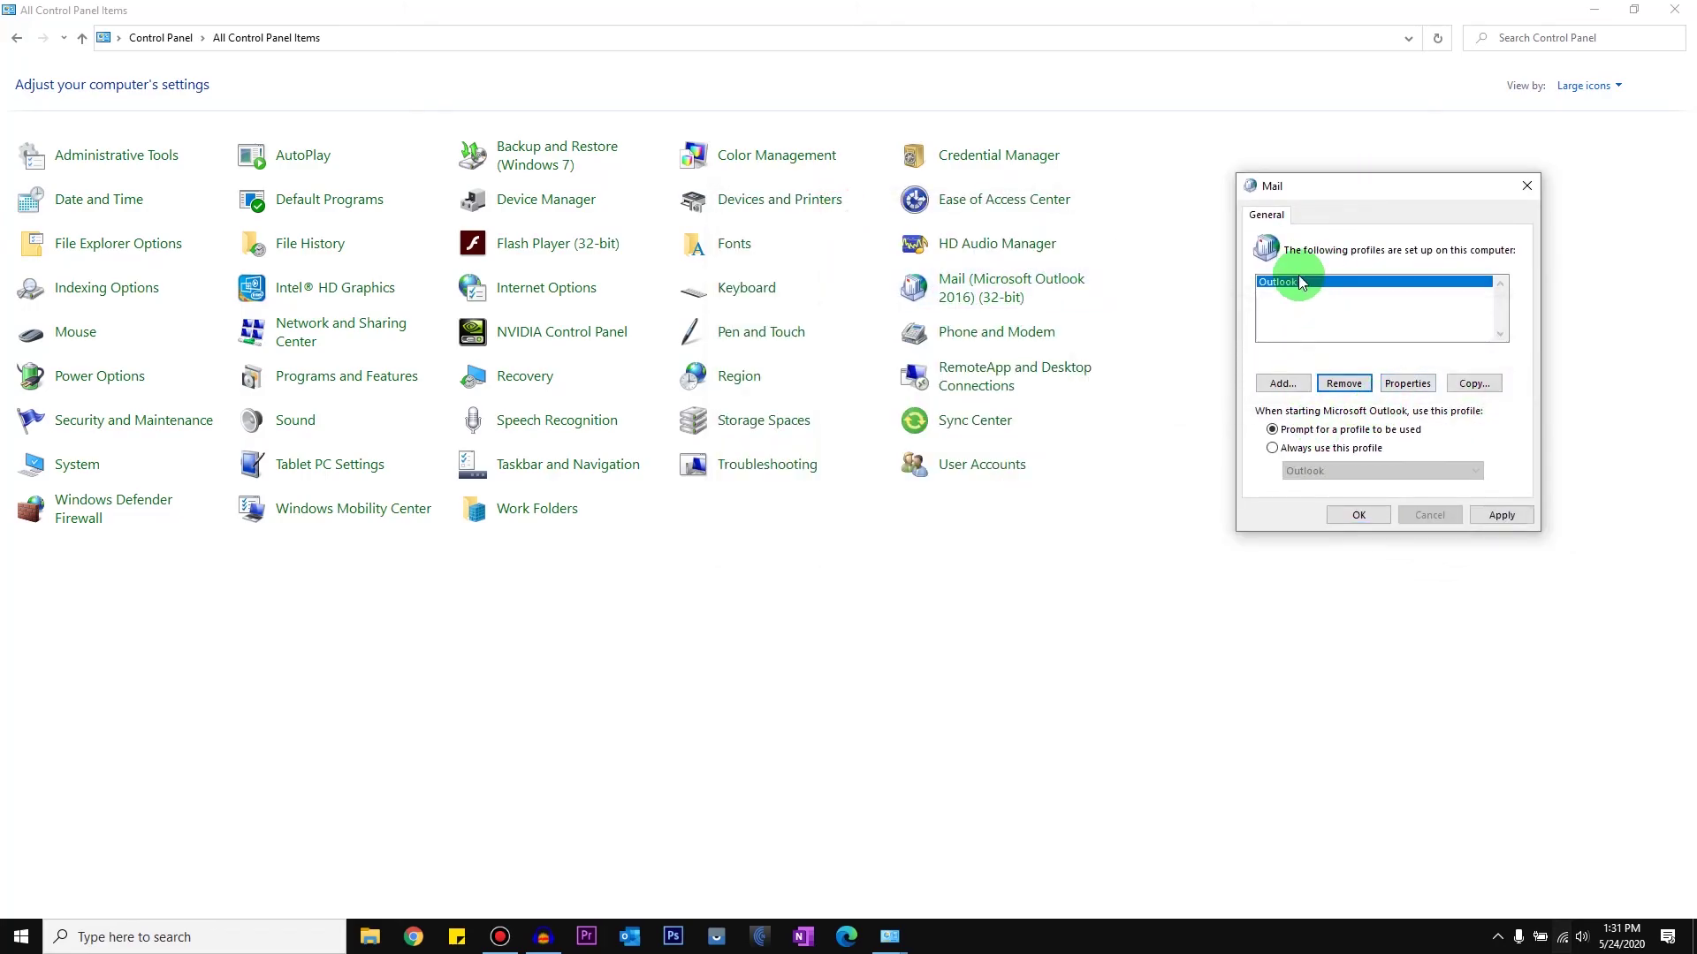
Step: Choose 'Always use this profile' with Outlook selected and close the Mail settings with OK
left_click(1297, 451)
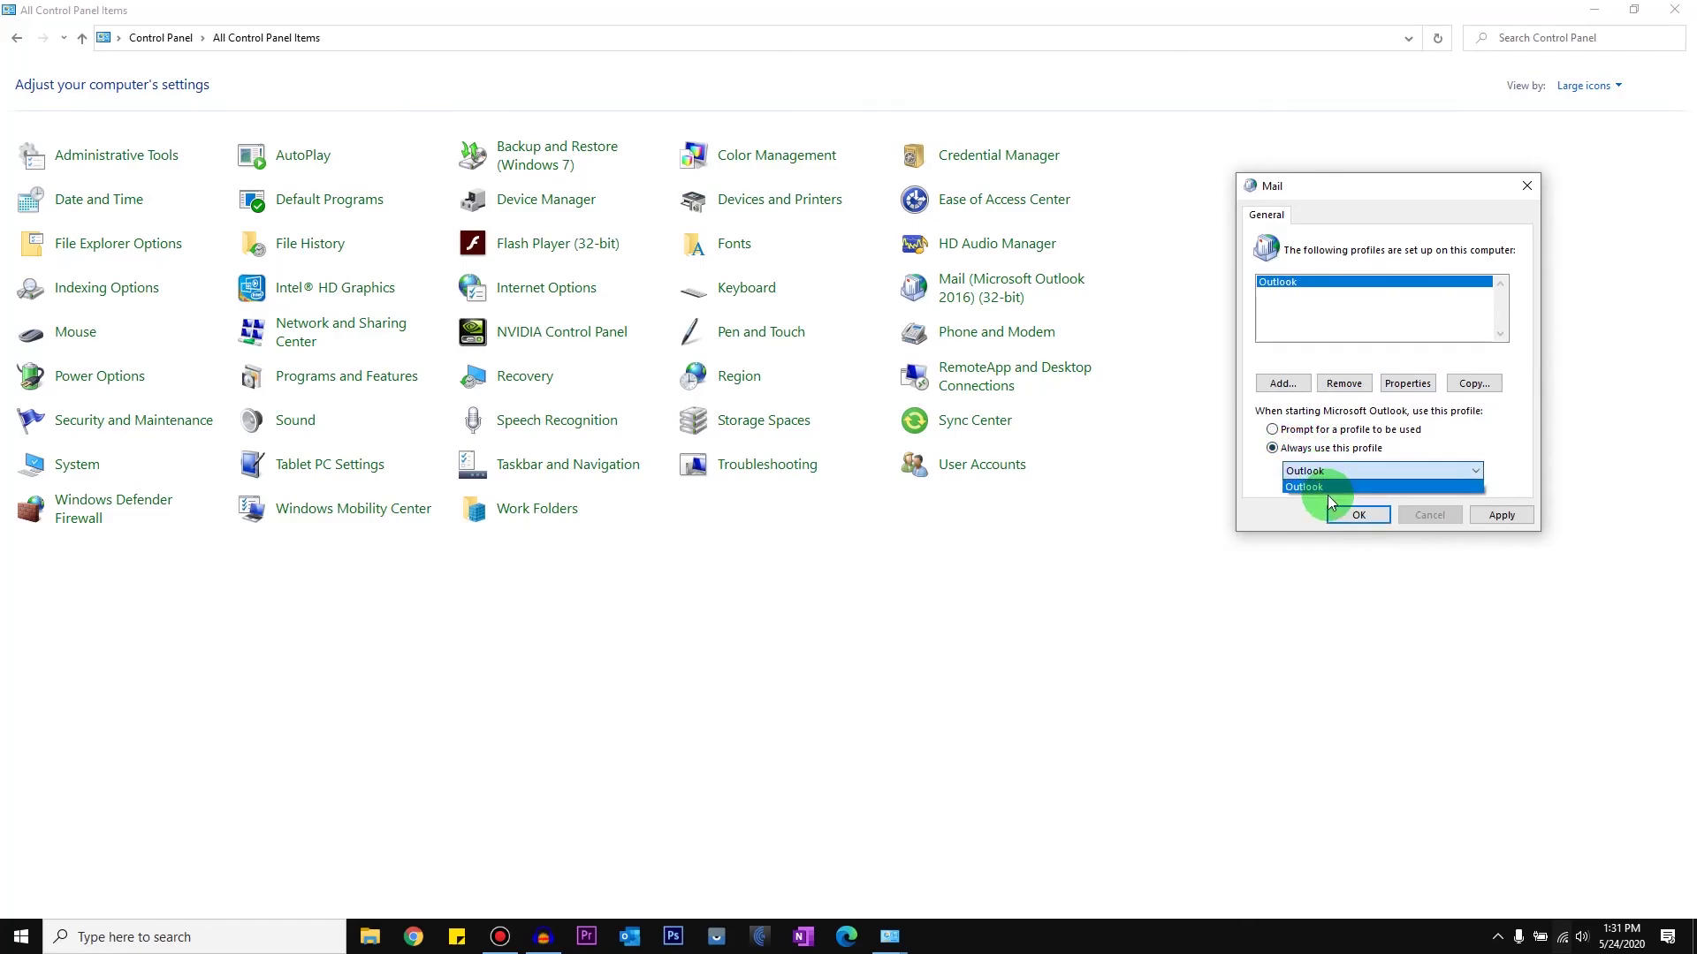
left_click(1500, 515)
left_click(1391, 518)
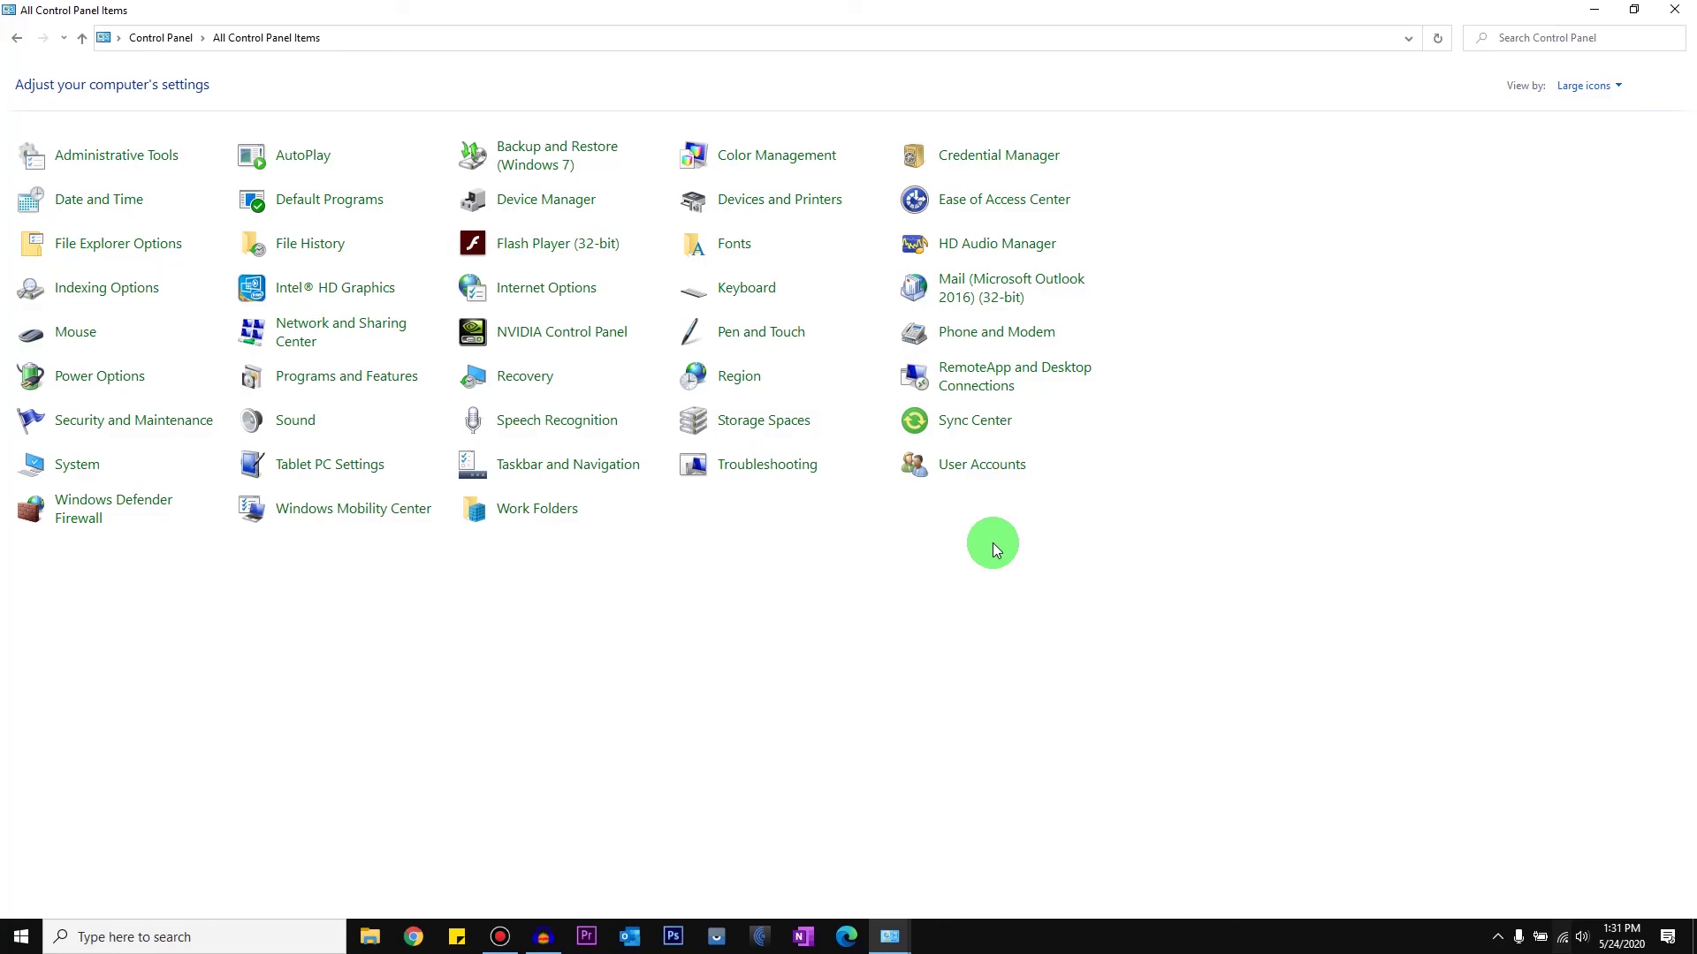
Step: Close the Control Panel window to return to the desktop
left_click(1675, 9)
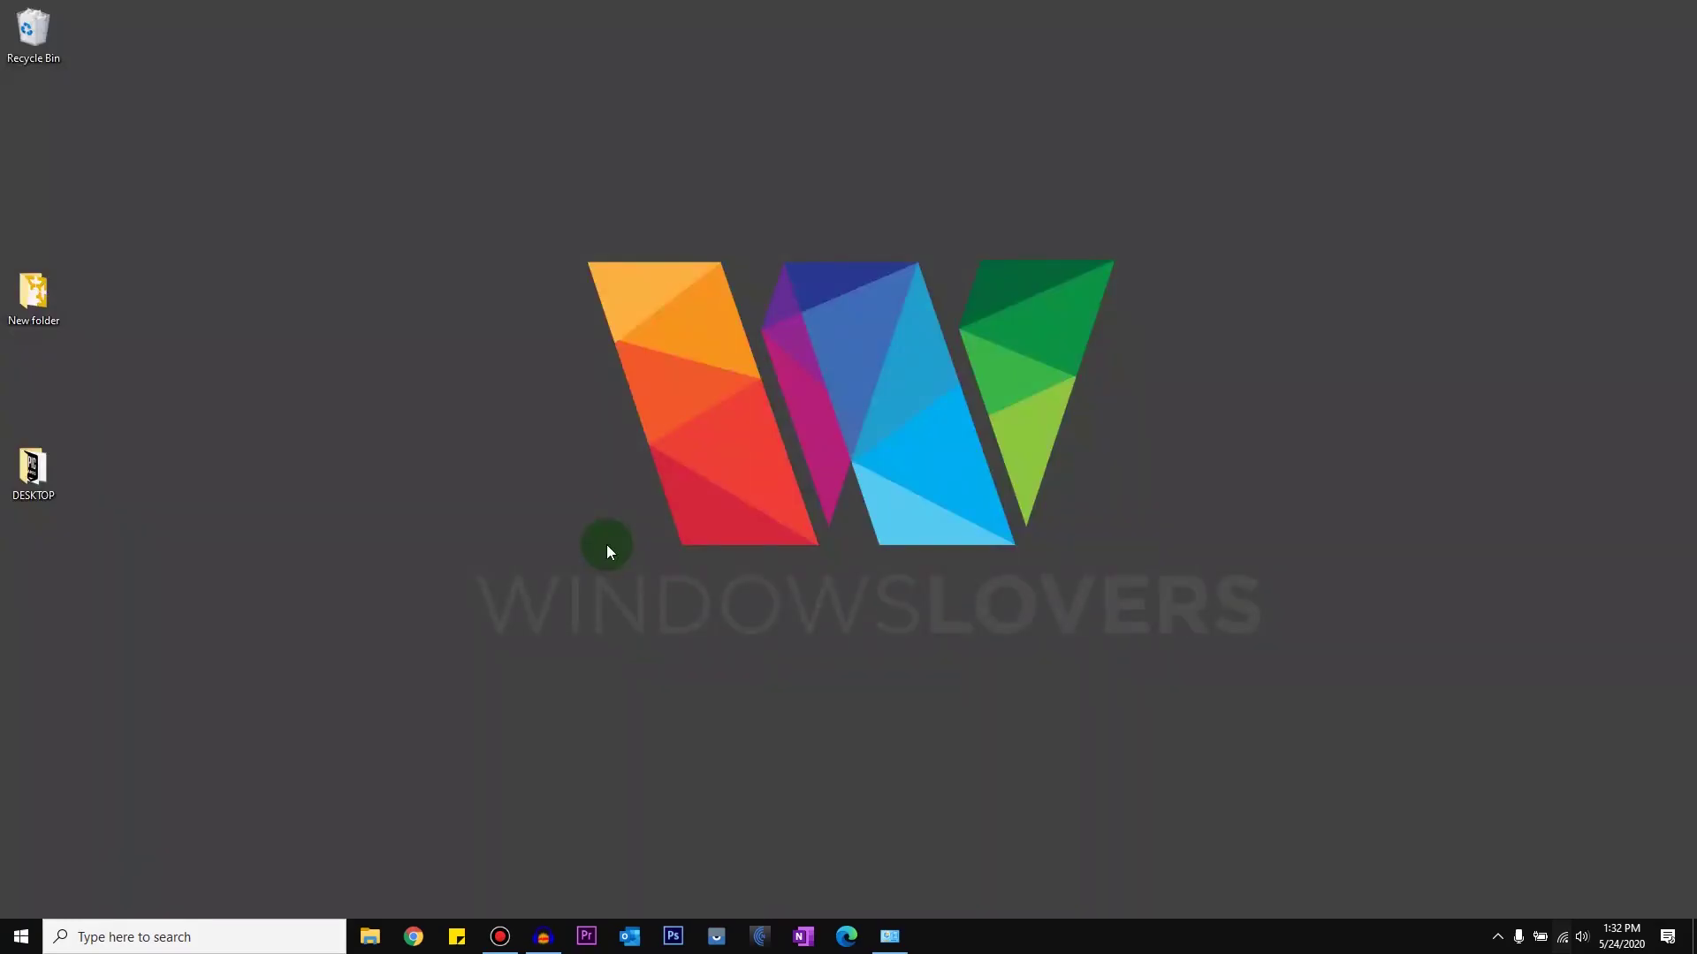